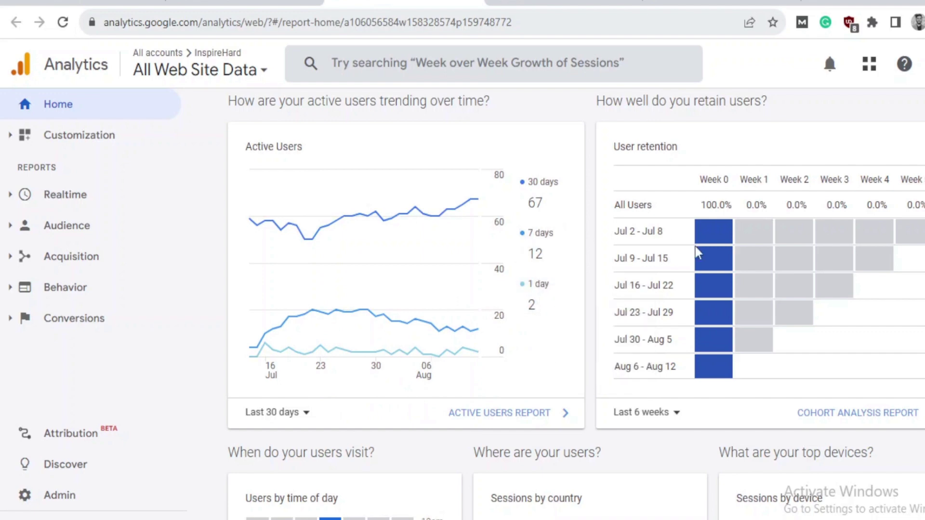
Review the Universal Analytics home cards on visit times, countries, devices and pages, and look through the Customization options.
scroll(378, 362, "down", 14)
scroll(379, 362, "up", 5)
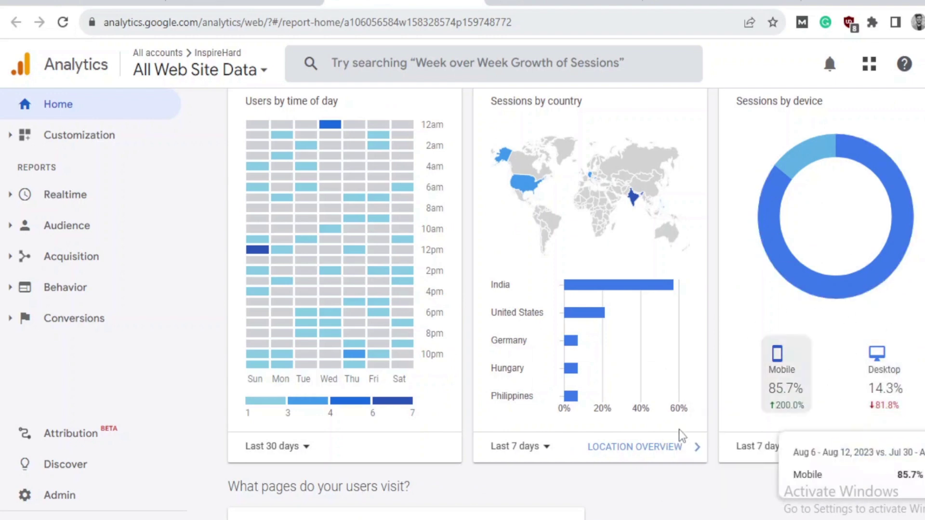
scroll(460, 377, "down", 6)
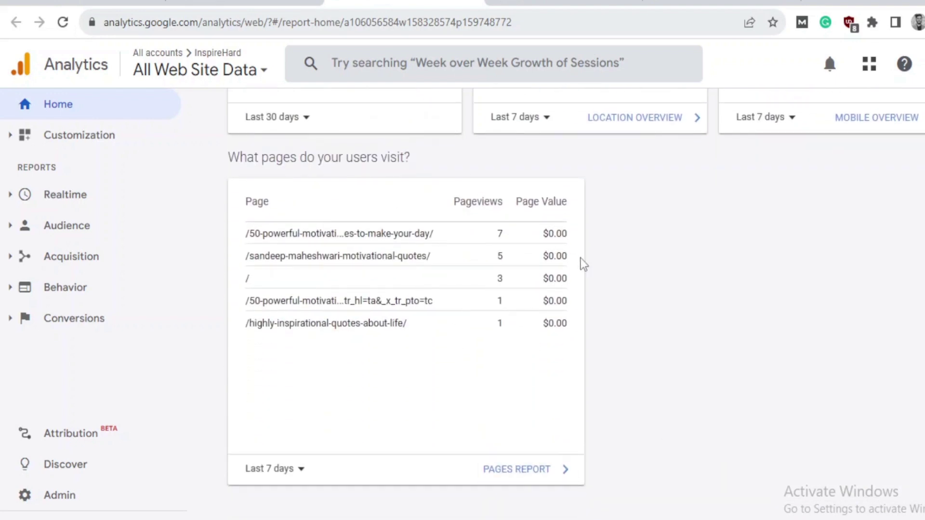
scroll(583, 264, "up", 10)
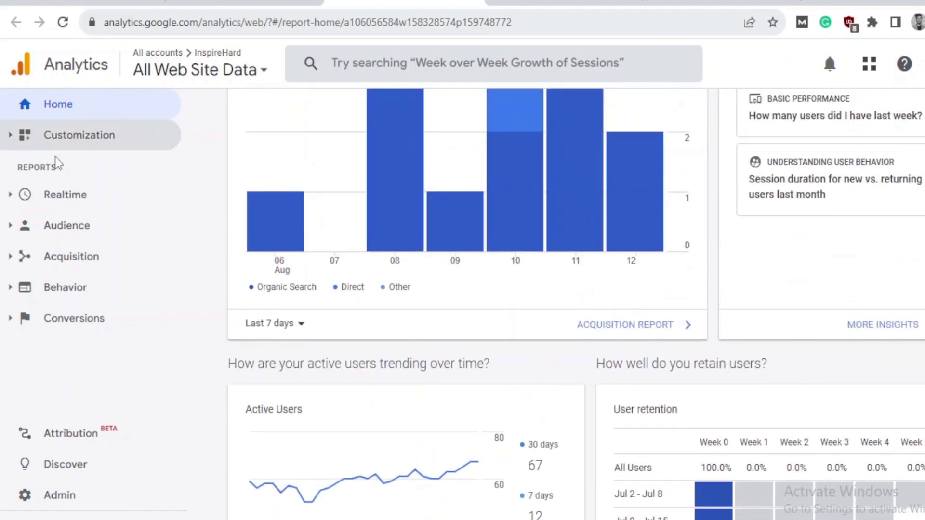
left_click(11, 139)
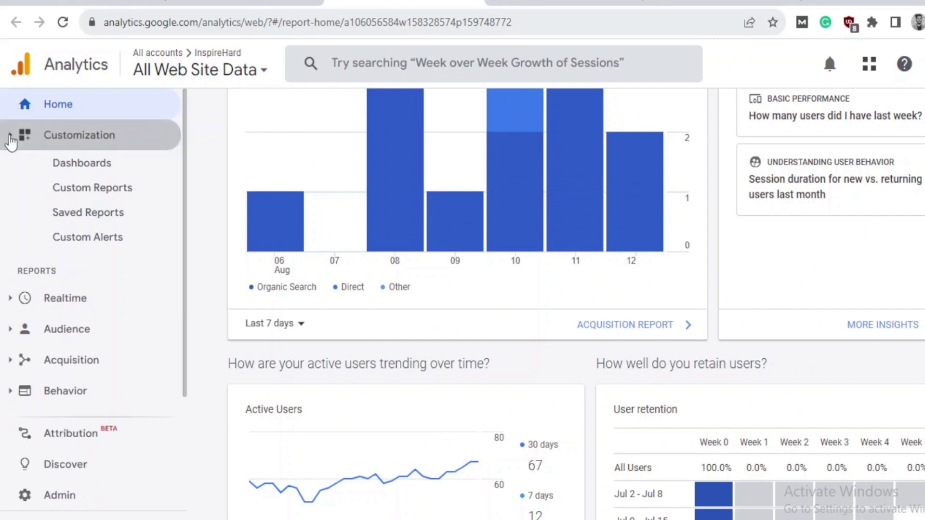
left_click(10, 139)
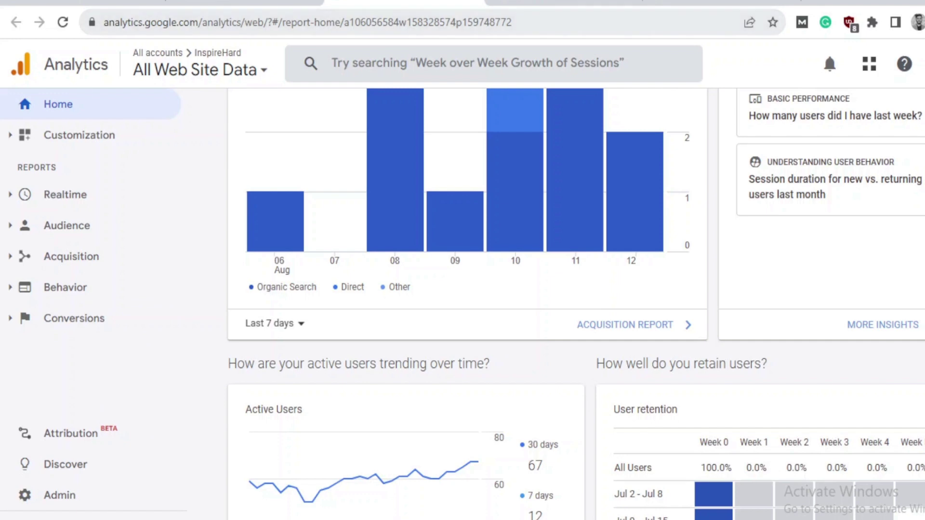
Switch to the InspireHard - GA4 property, dismiss the account picker, and review the suggested country, page and session cards on Home.
key("ctrl+shift+Tab")
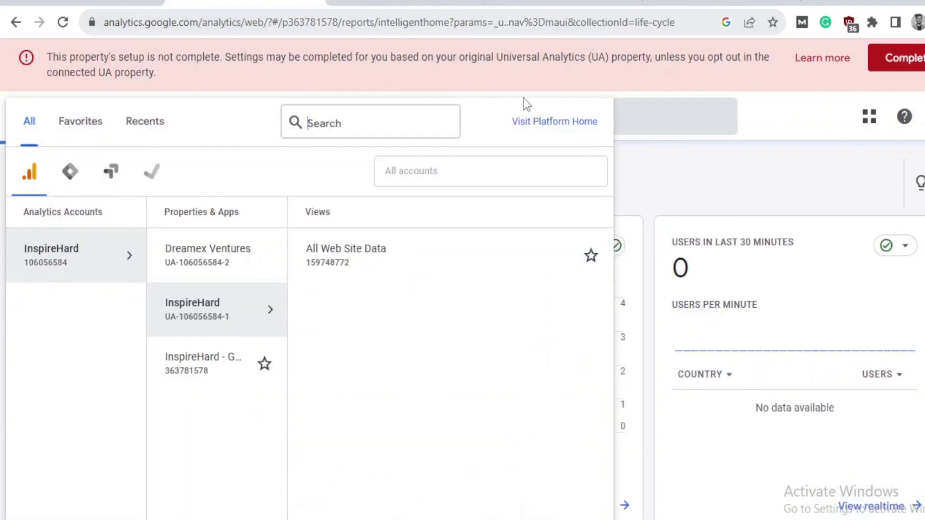
left_click(742, 170)
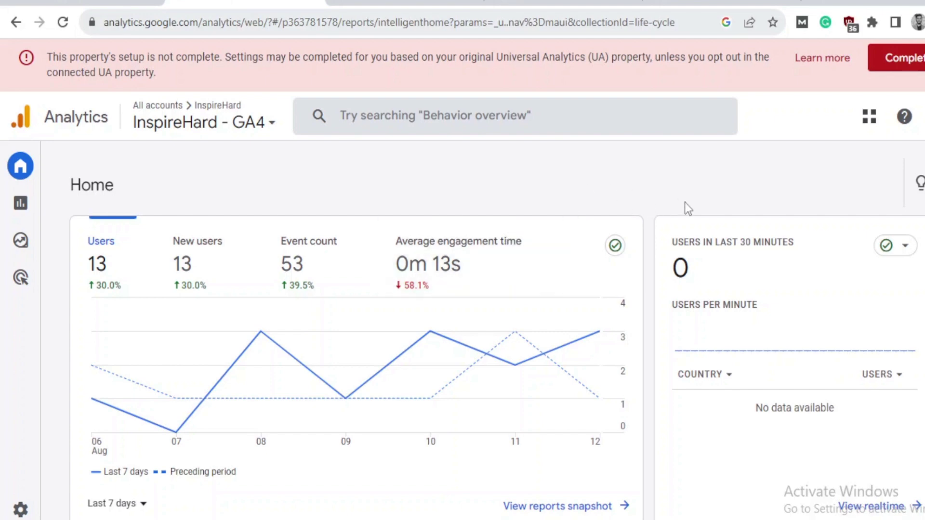
scroll(656, 310, "down", 10)
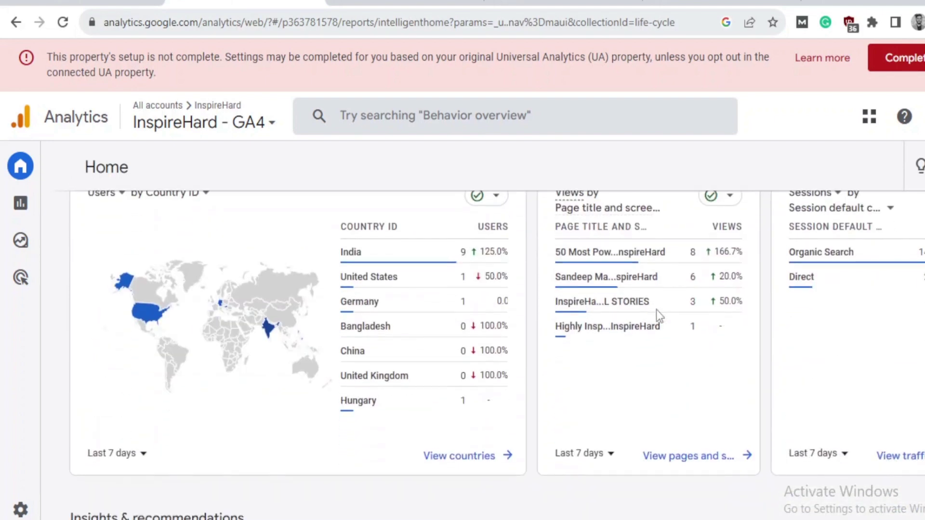
scroll(657, 310, "up", 2)
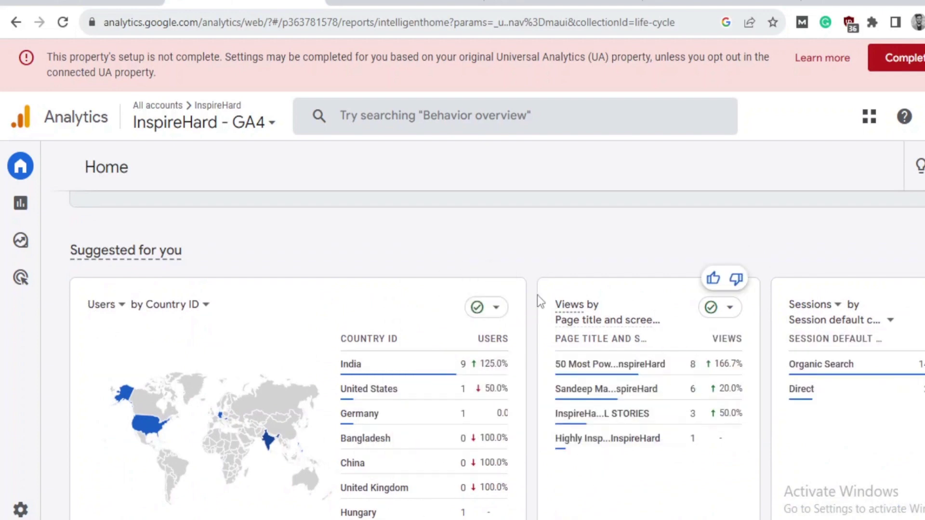
scroll(537, 295, "down", 2)
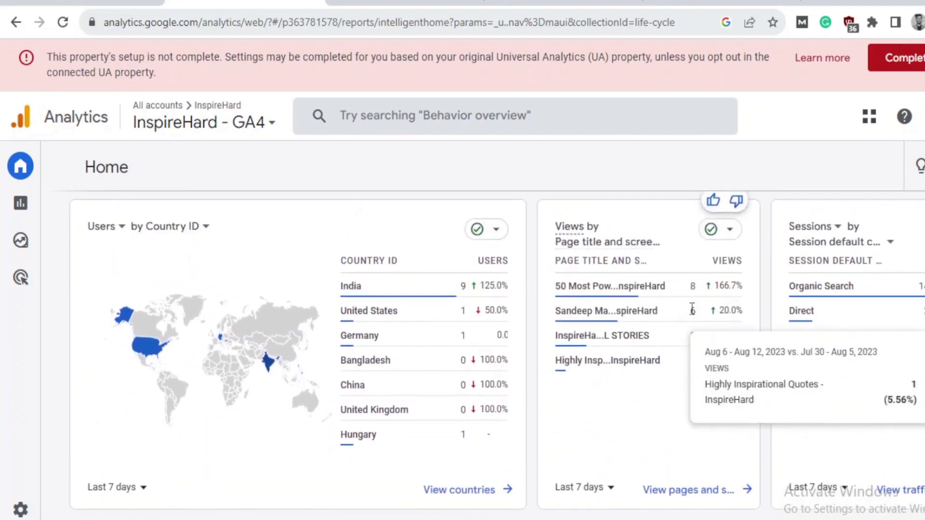
scroll(816, 264, "up", 1)
scroll(820, 351, "down", 2)
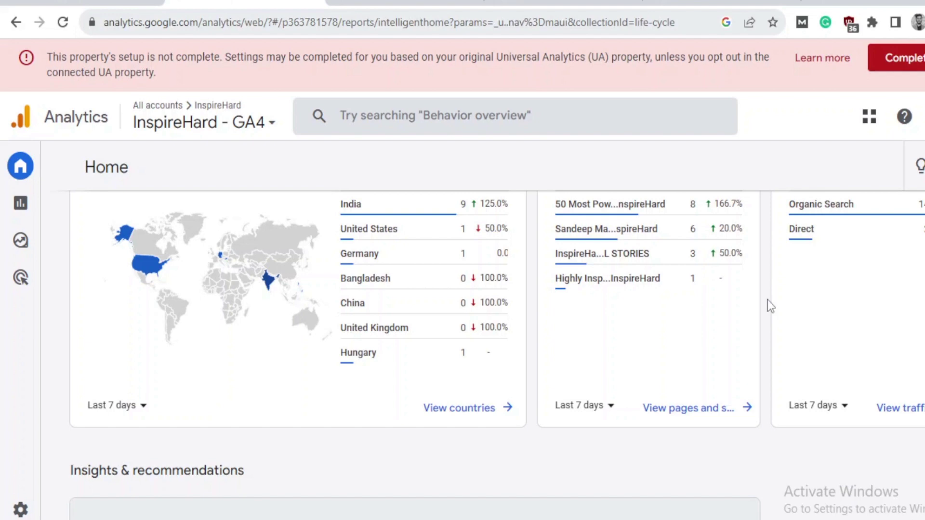
scroll(768, 300, "up", 3)
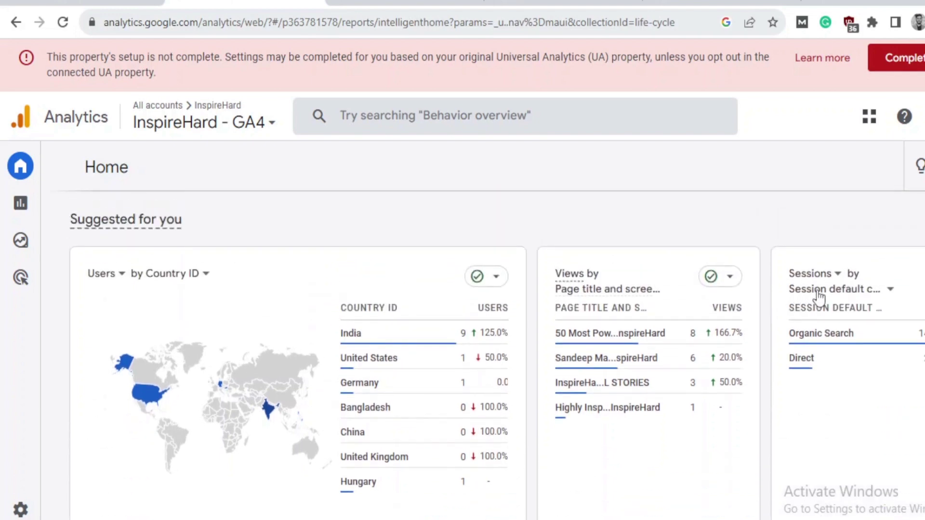
Check which session dimensions the suggested Sessions card on Home offers, leaving the default channel group selected.
left_click(890, 291)
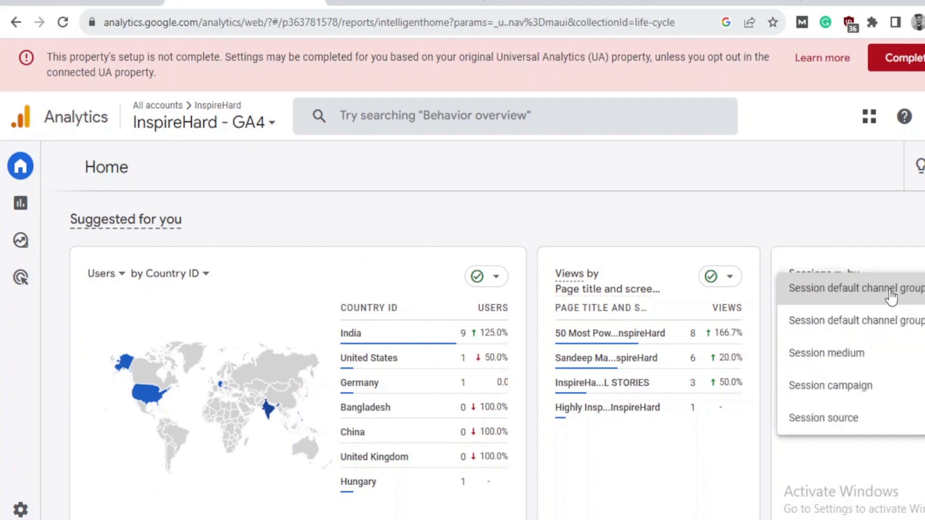
left_click(791, 209)
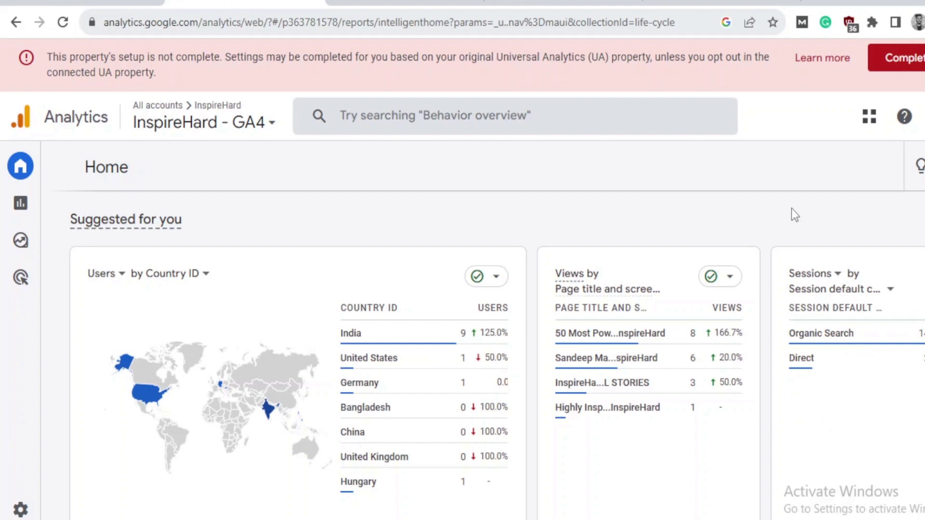
scroll(791, 209, "down", 6)
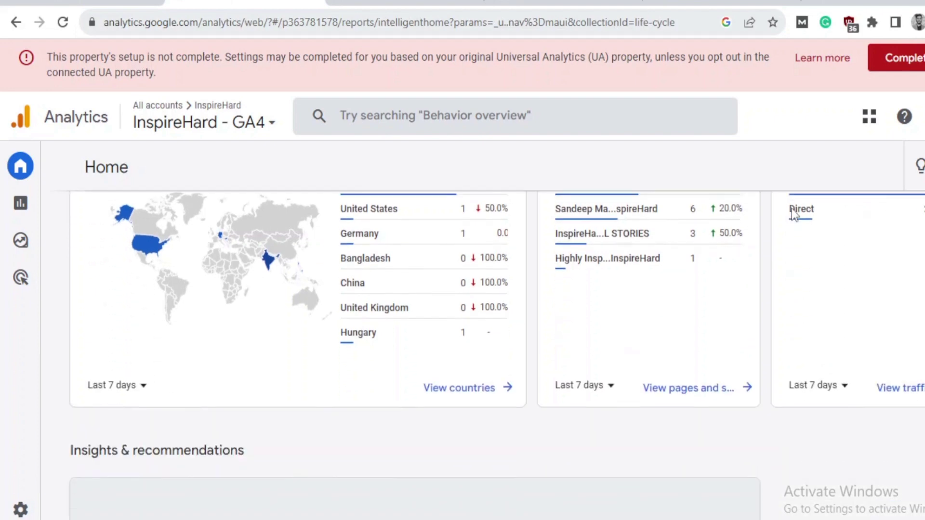
scroll(793, 211, "up", 6)
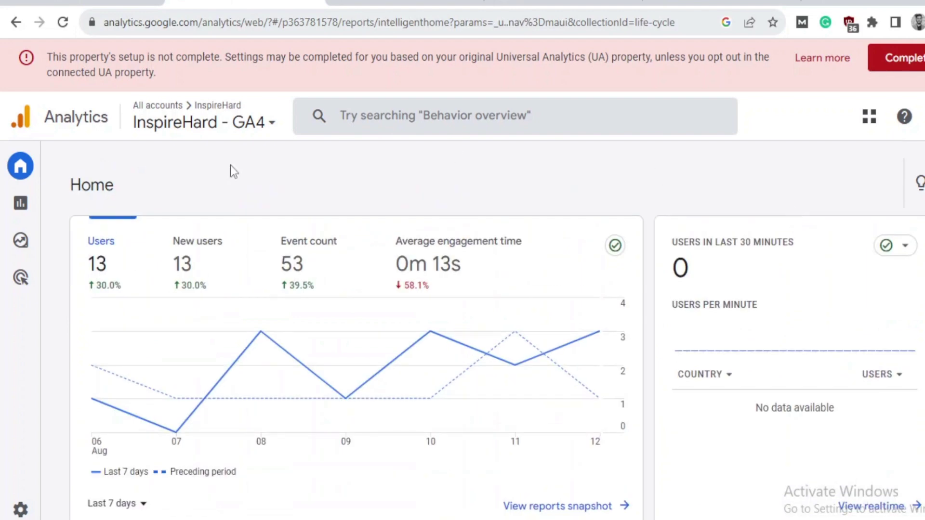
Open the Acquisition overview report under Life cycle and bring up its new users and sessions cards.
mouse_move(33, 188)
left_click(51, 204)
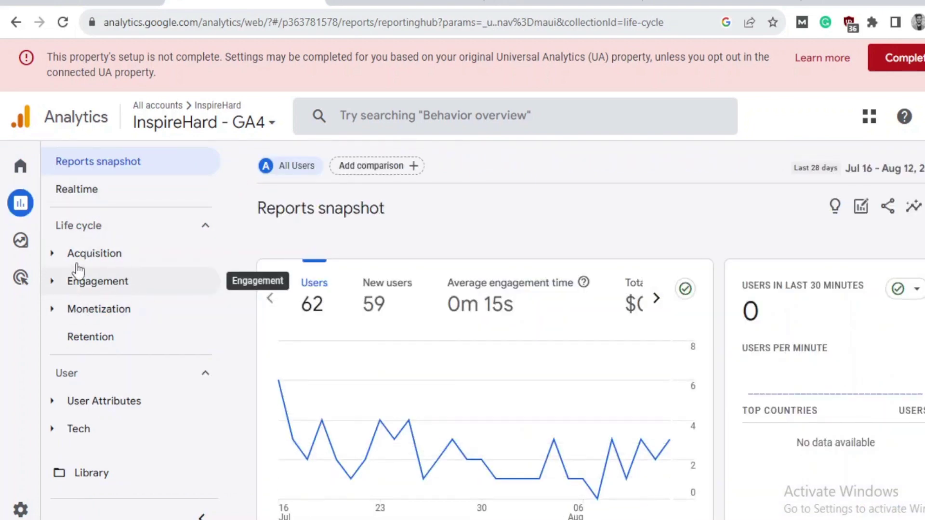
left_click(54, 255)
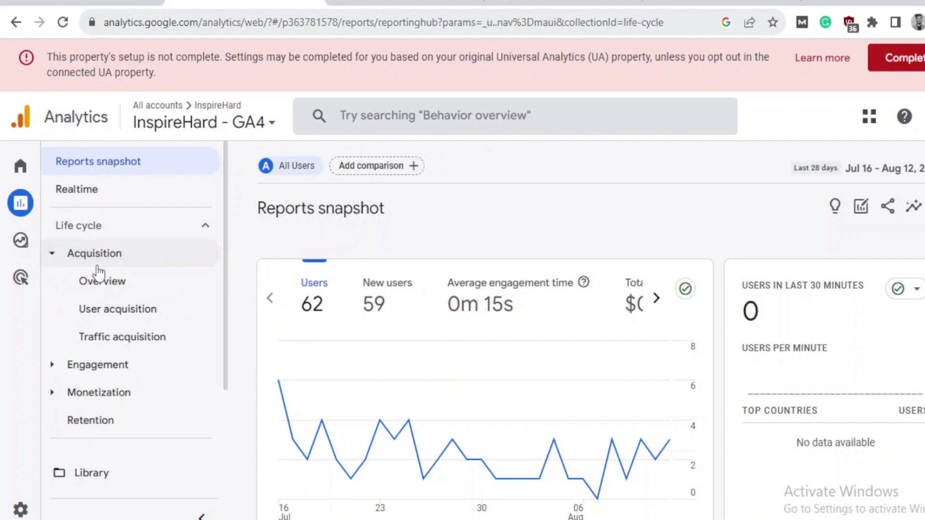
left_click(144, 292)
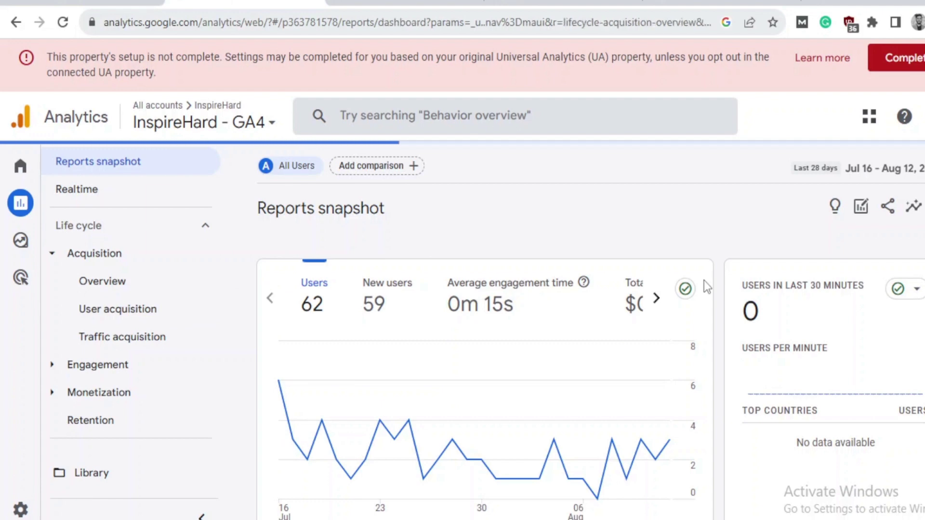
scroll(704, 281, "down", 5)
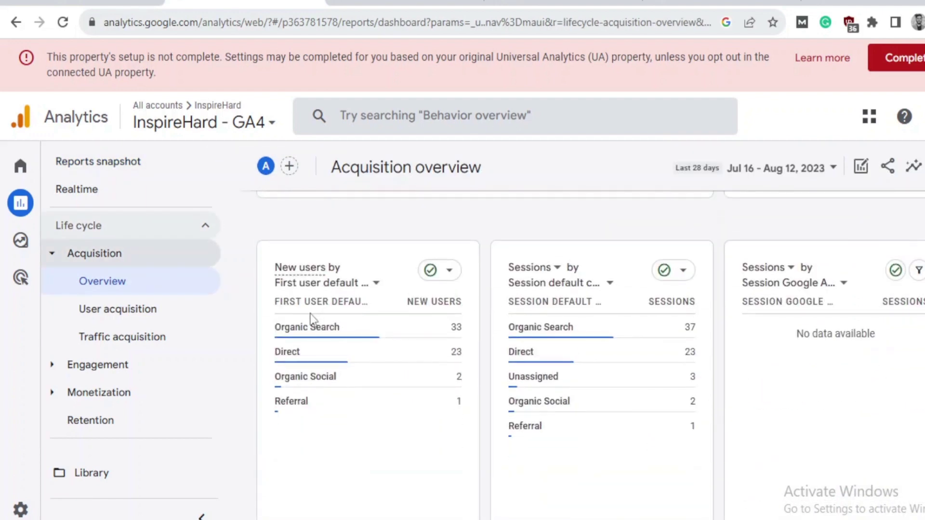
Check the dimension choices of the New users and Sessions cards, and view the Lifetime value card in the Acquisition overview.
mouse_move(394, 397)
left_click(376, 285)
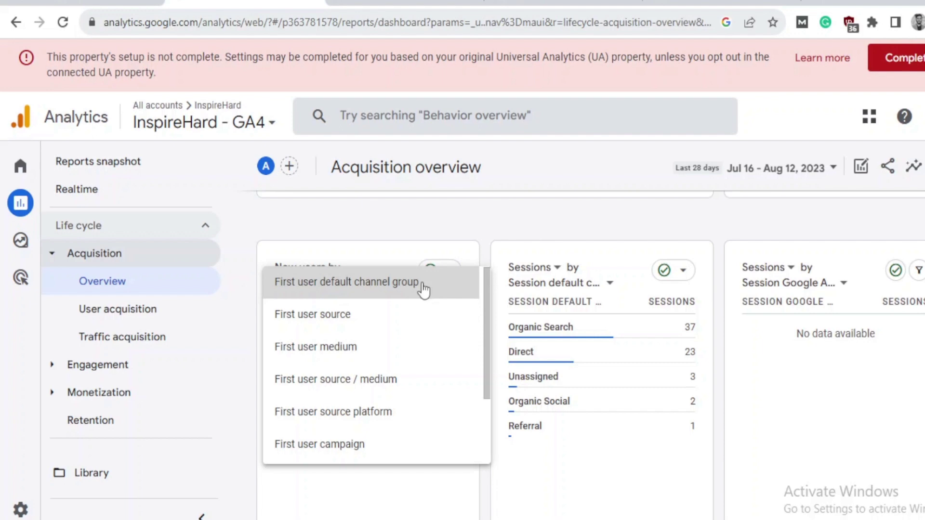
left_click(540, 235)
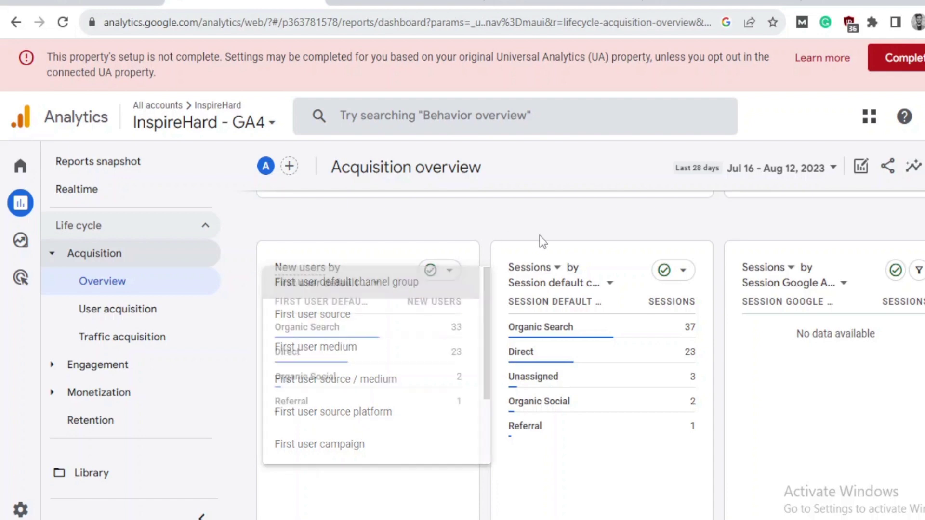
left_click(610, 284)
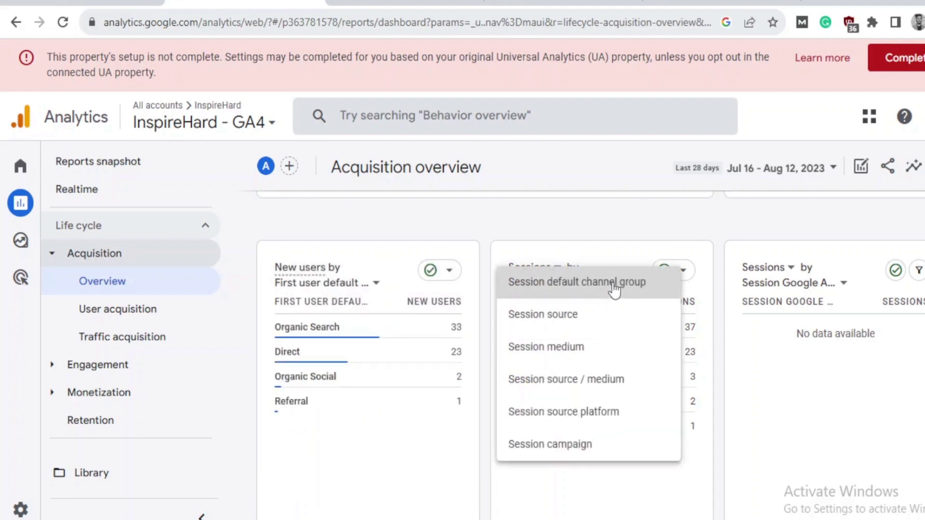
left_click(631, 219)
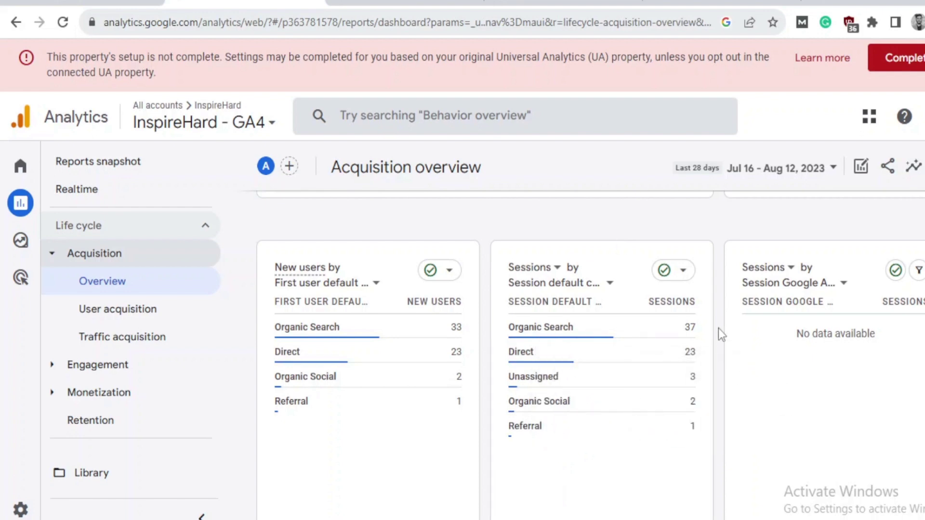
scroll(720, 340, "down", 9)
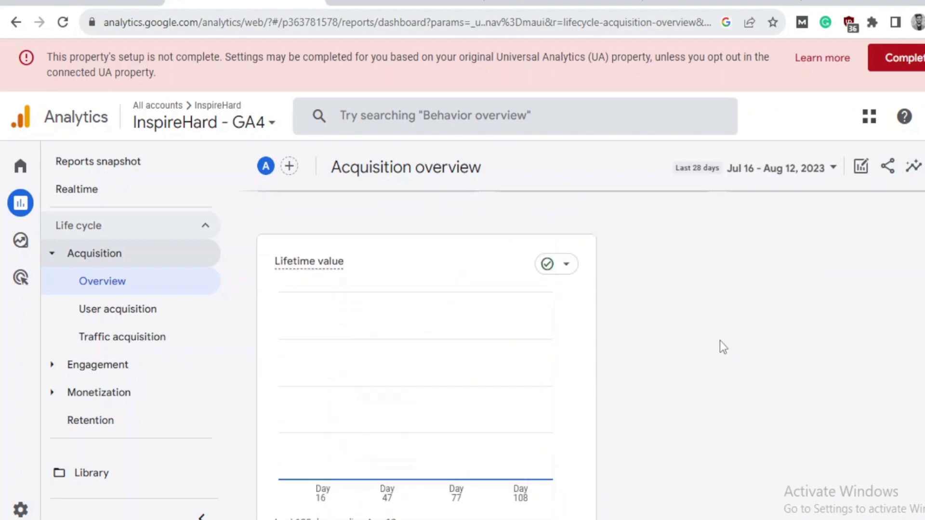
scroll(675, 320, "up", 10)
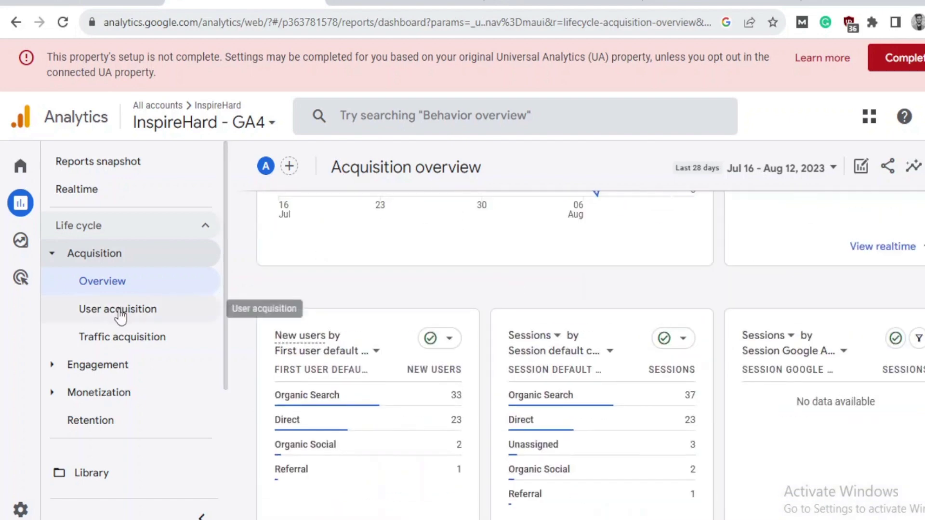
Open the User acquisition report and examine its first user default channel group table, including engagement time, event count and conversions.
left_click(153, 310)
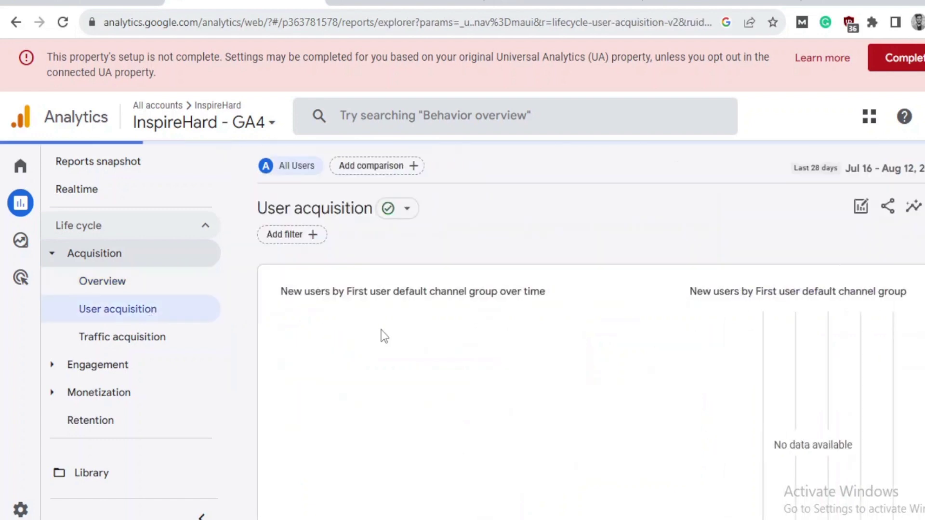
scroll(381, 332, "down", 7)
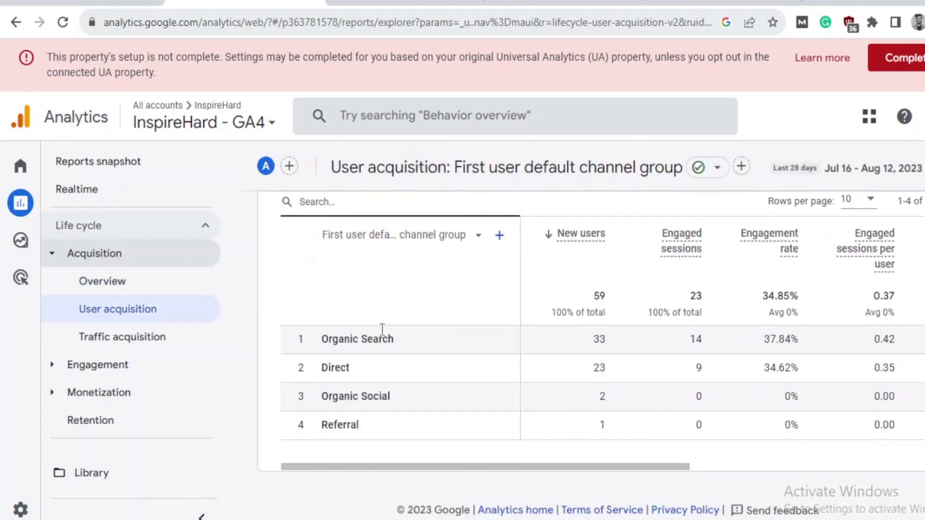
scroll(491, 316, "up", 1)
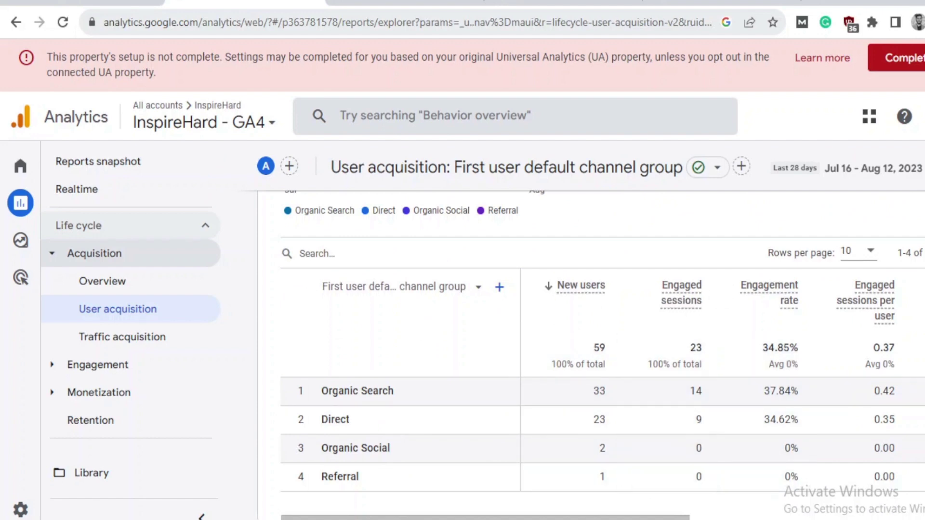
scroll(627, 385, "right", 5)
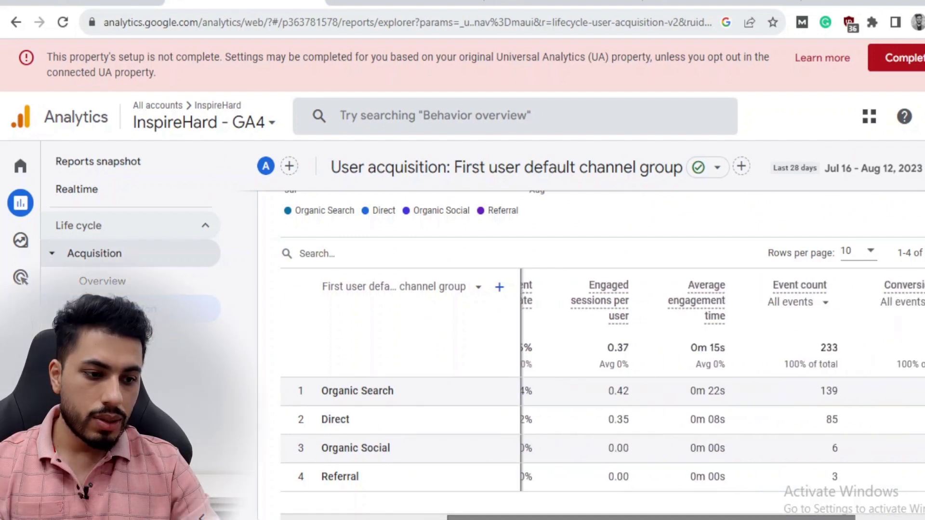
left_click_drag(828, 517, 864, 517)
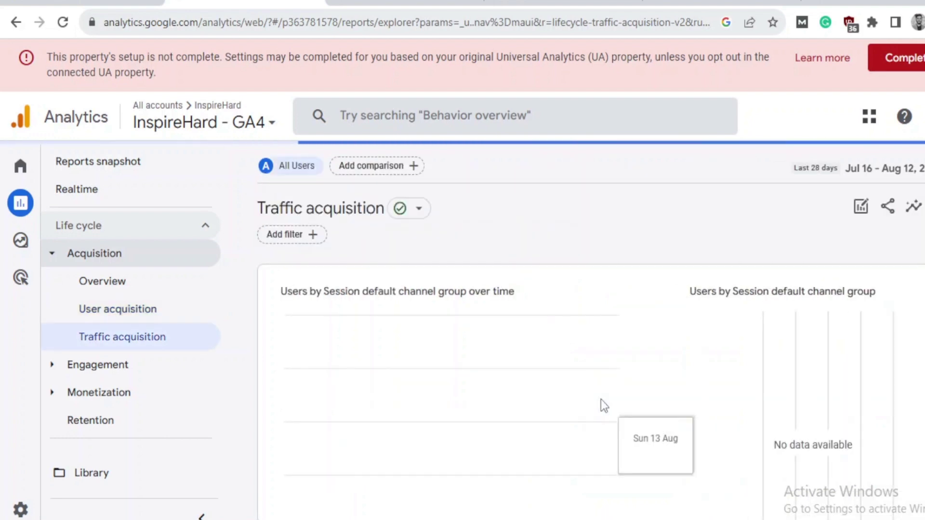
Examine the Traffic acquisition table by session default channel group, from users and sessions through engagement rate, conversions and total revenue.
scroll(600, 400, "down", 2)
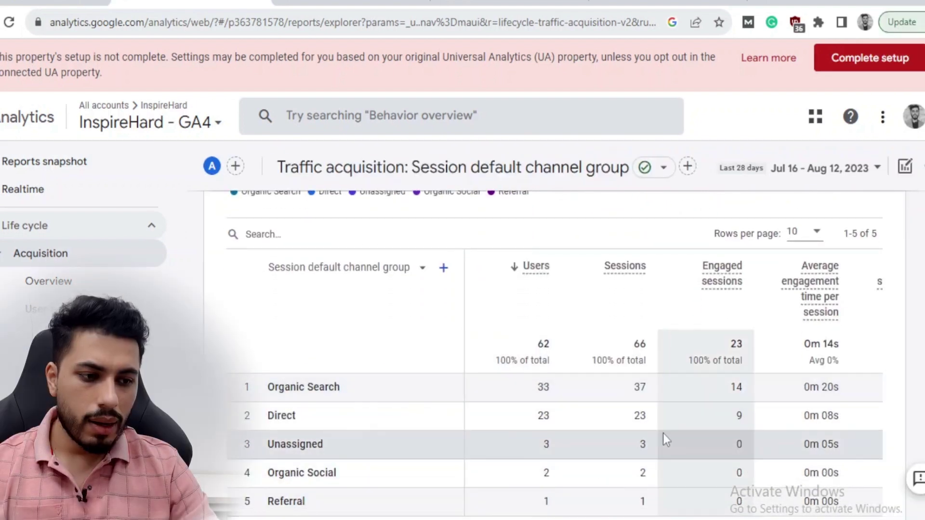
scroll(704, 493, "down", 1)
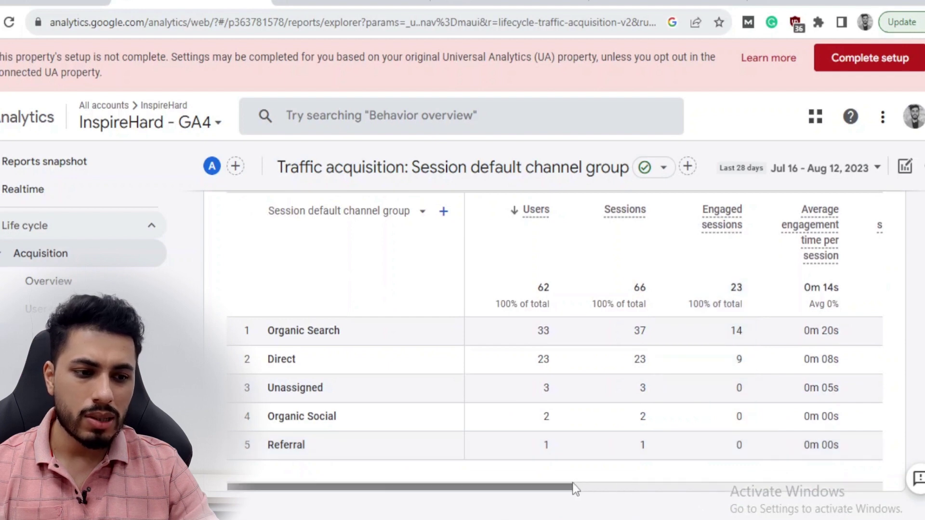
left_click_drag(569, 486, 853, 489)
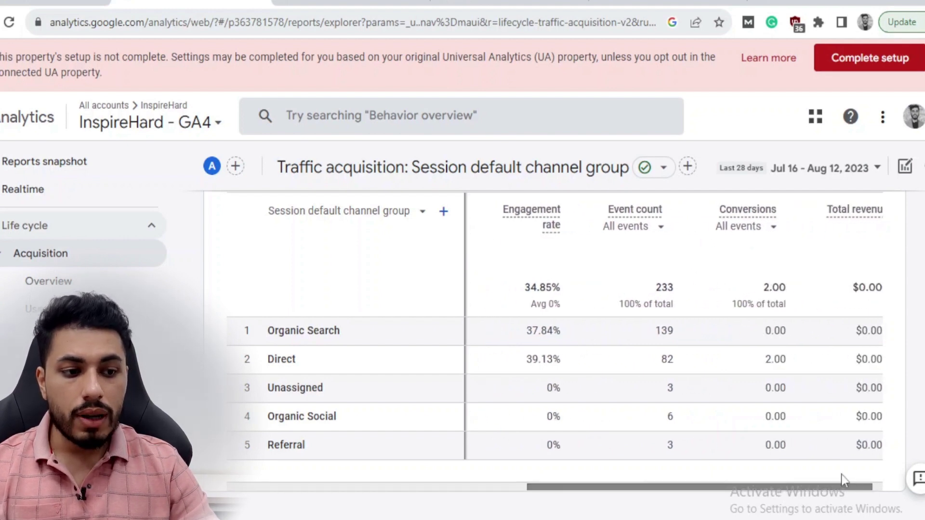
scroll(736, 350, "up", 3)
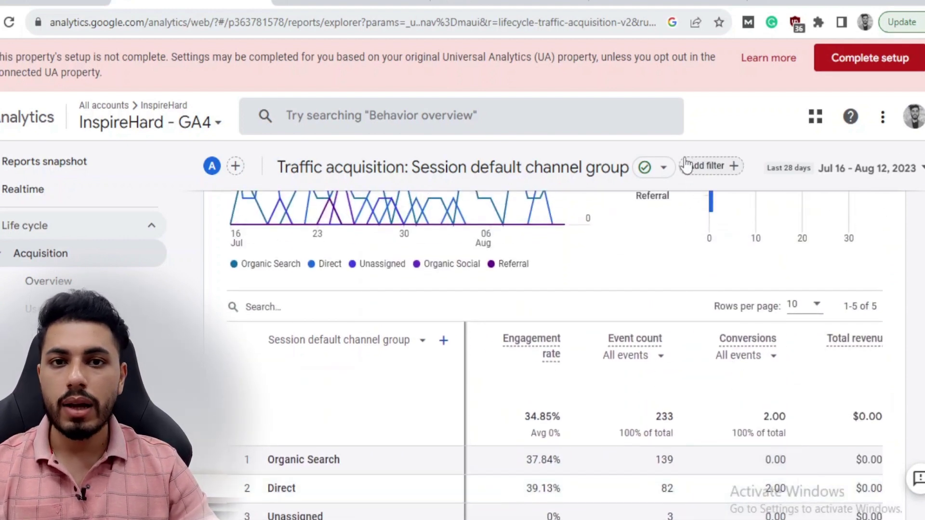
Draft a Traffic acquisition report filter with the condition Landing page + query string contains /blog.
left_click(732, 177)
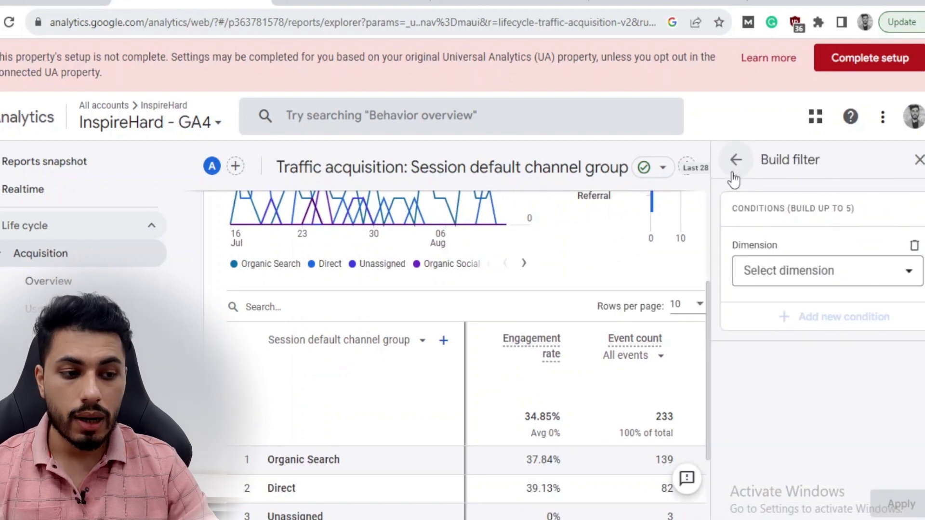
left_click(909, 272)
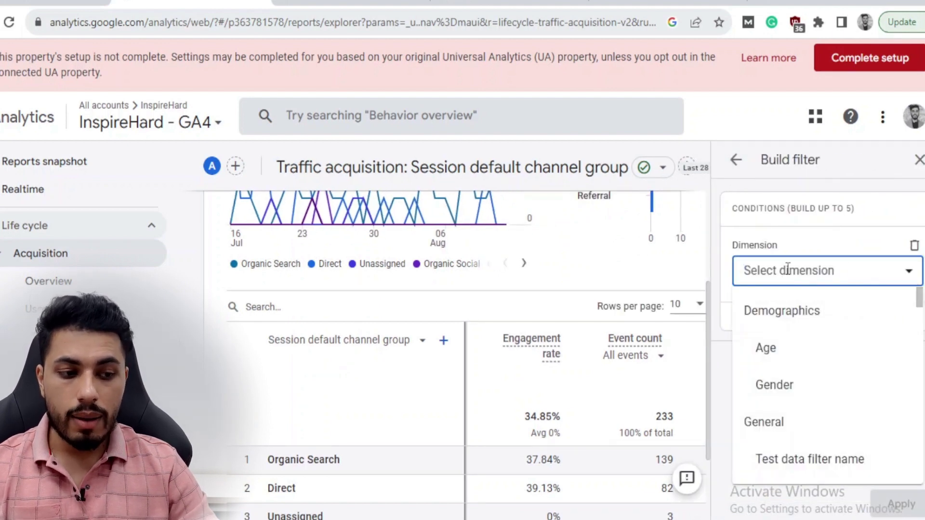
scroll(787, 384, "down", 5)
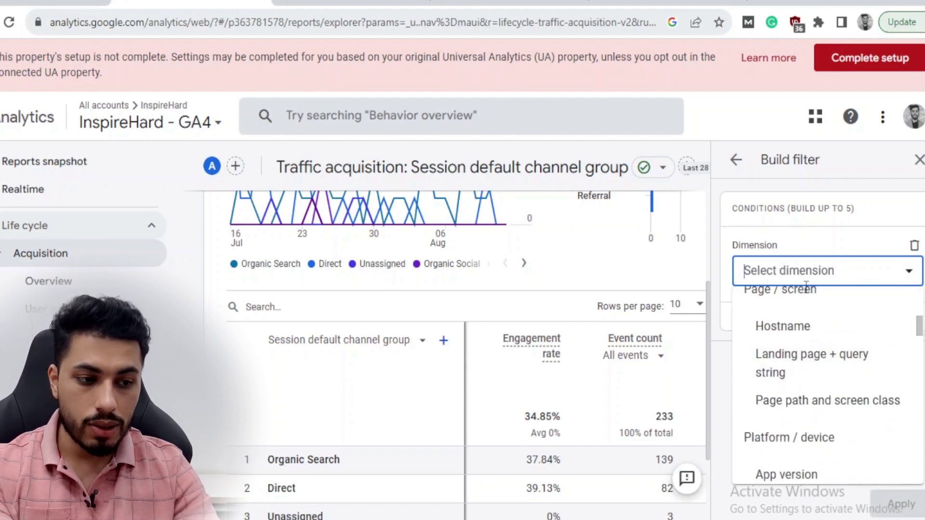
type("landin")
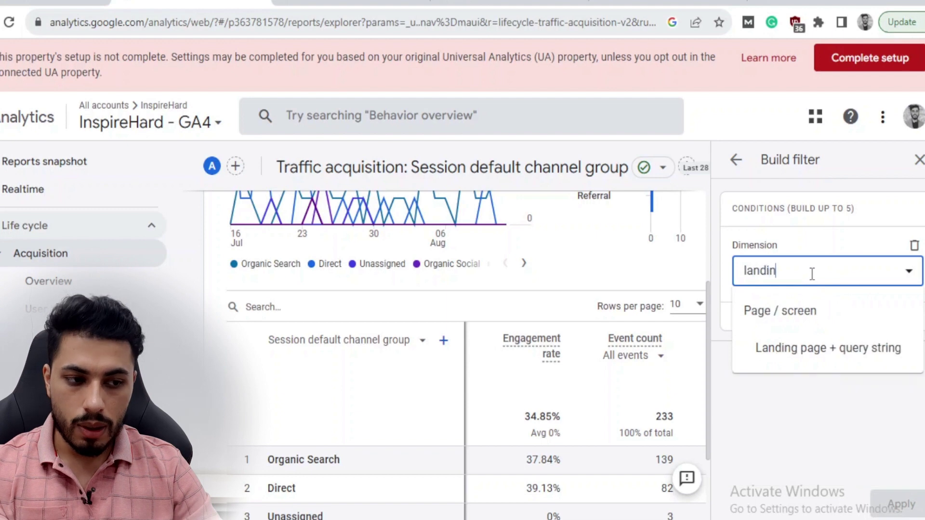
left_click(812, 348)
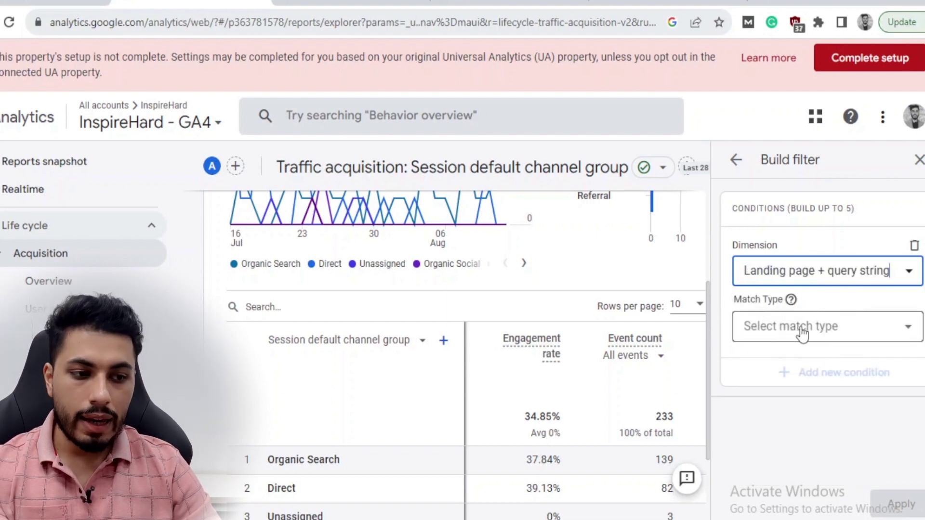
left_click(804, 336)
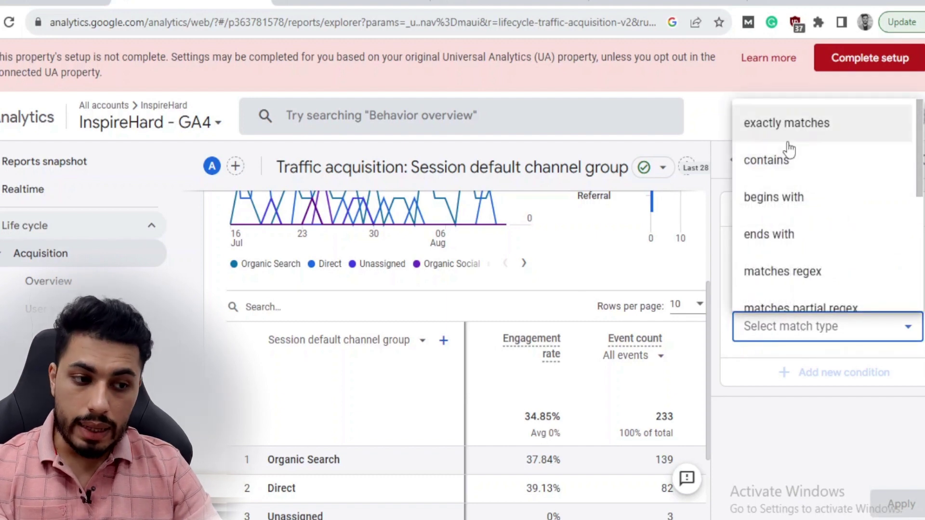
left_click(791, 163)
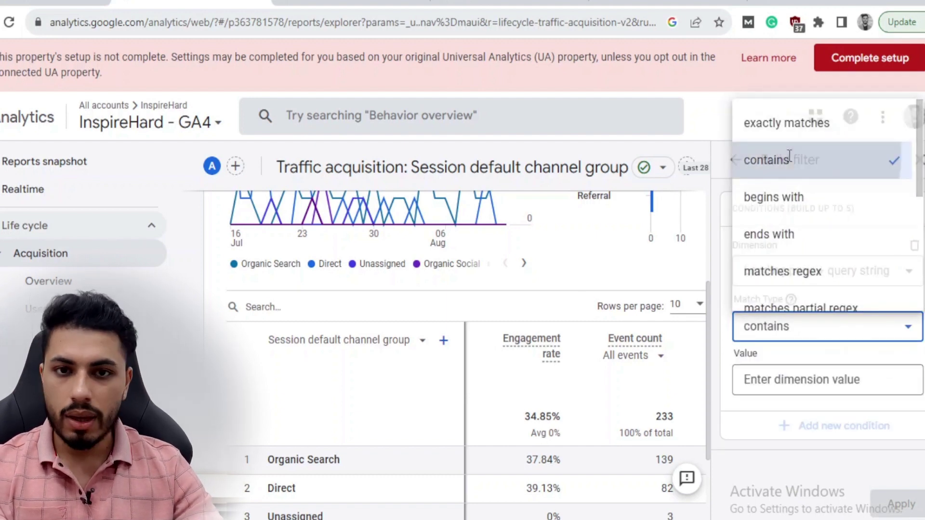
left_click(753, 388)
type("/blog")
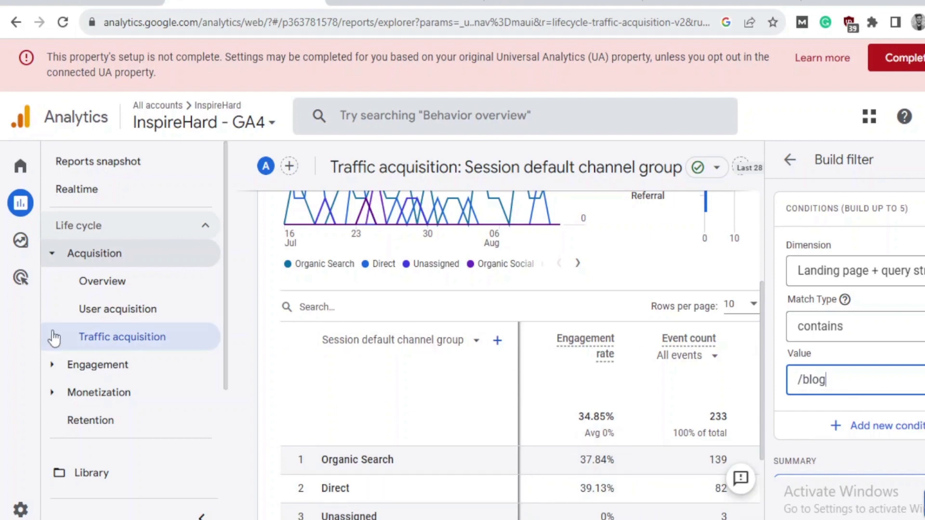
Open the Events report under Engagement and examine its event name table with event count, total users and revenue.
left_click(52, 364)
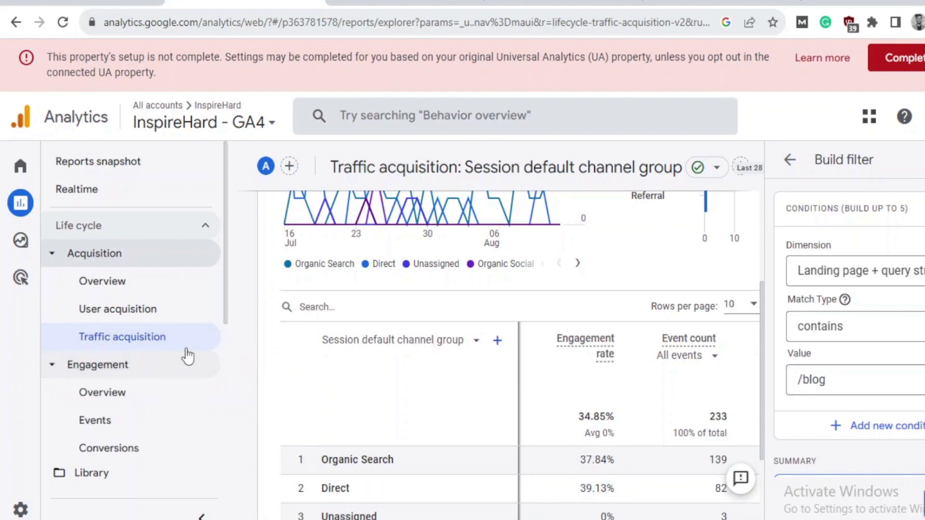
scroll(188, 356, "down", 3)
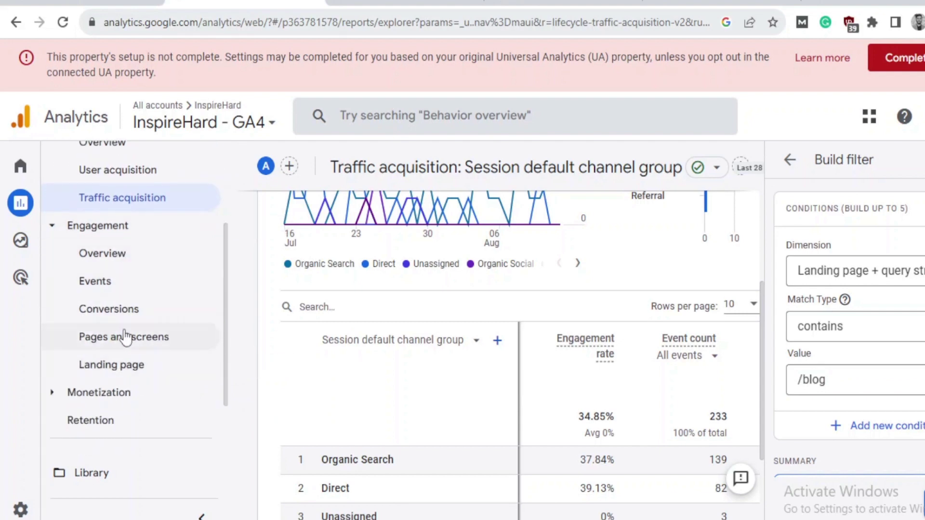
left_click(116, 288)
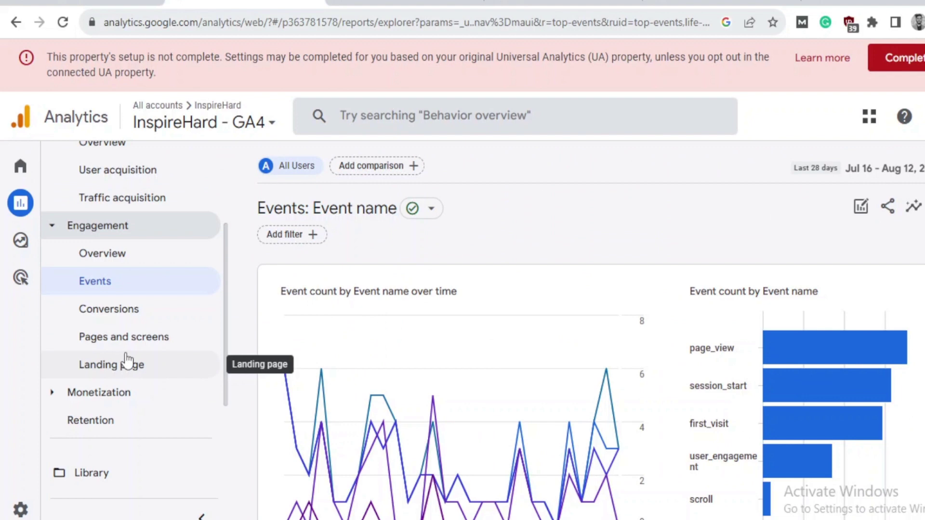
scroll(486, 381, "down", 5)
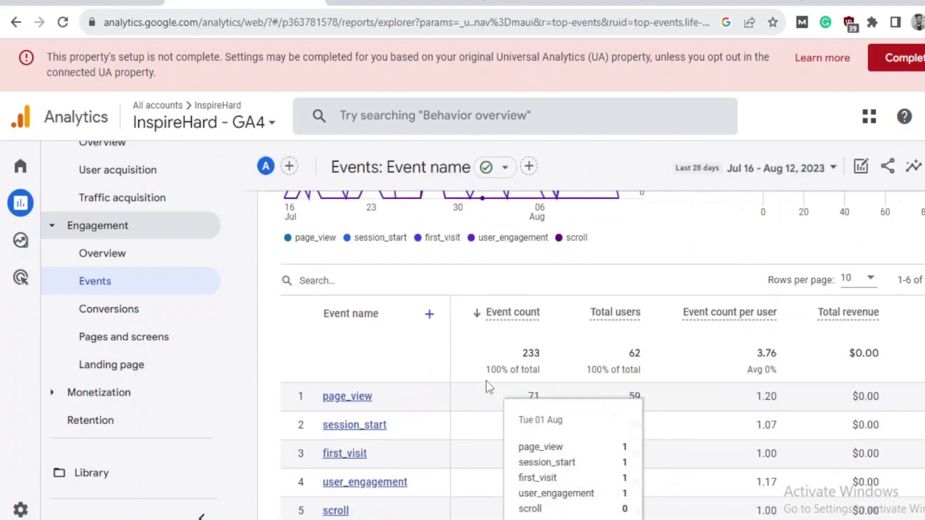
scroll(486, 381, "up", 2)
scroll(487, 380, "down", 2)
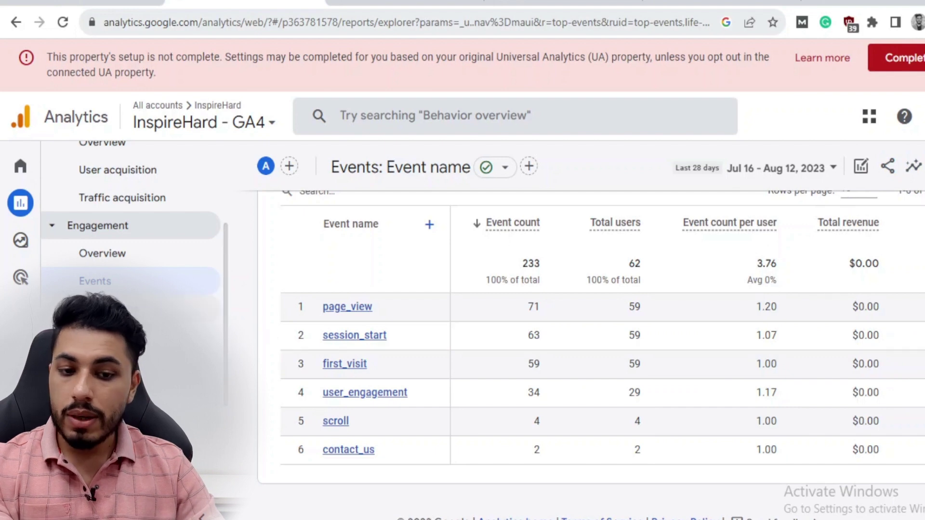
Open the Landing page report under Engagement and examine its sessions chart and per-page sessions, users, engagement time and conversions.
scroll(193, 415, "down", 2)
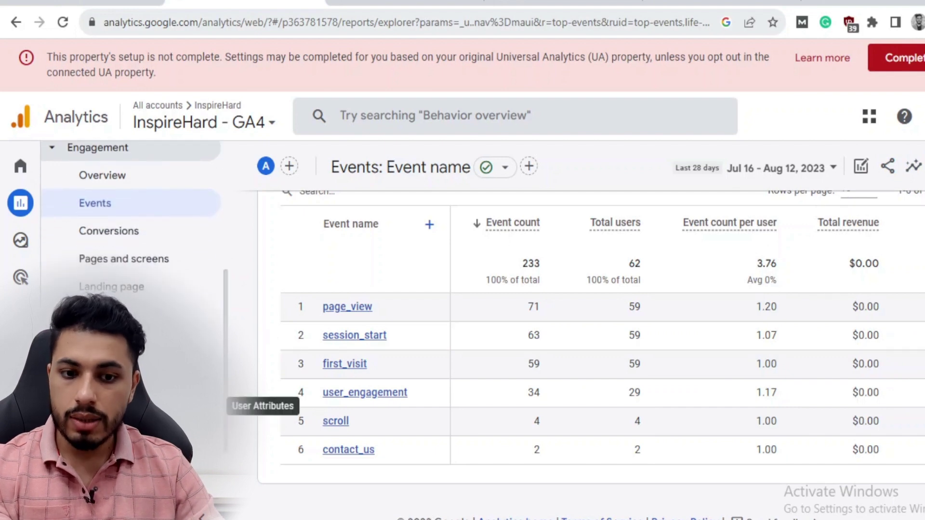
scroll(193, 415, "up", 5)
scroll(193, 414, "up", 1)
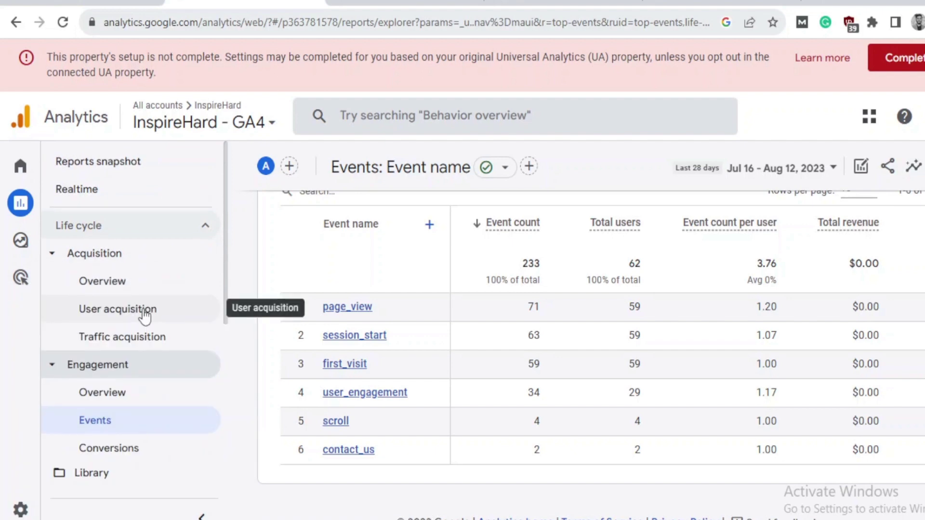
scroll(155, 314, "down", 5)
left_click(114, 289)
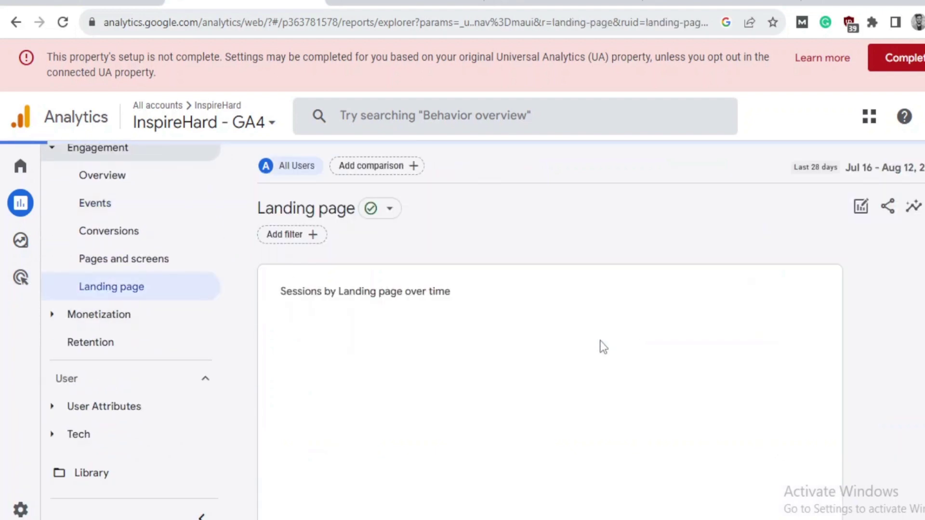
scroll(644, 375, "down", 6)
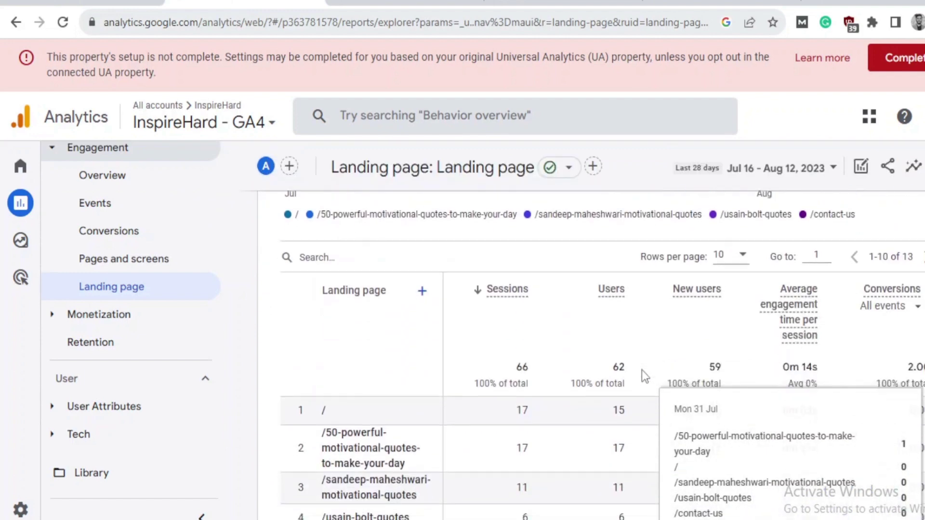
scroll(600, 338, "up", 1)
scroll(600, 338, "up", 2)
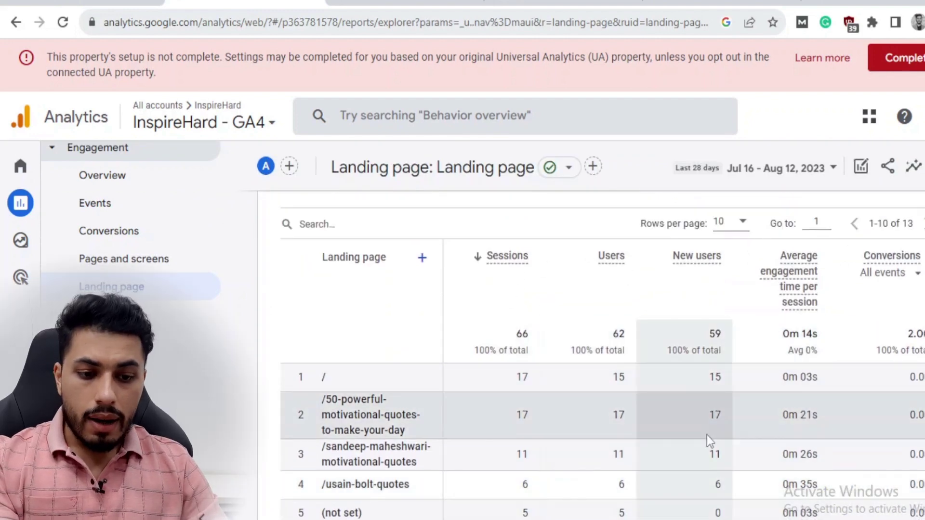
scroll(707, 435, "down", 5)
scroll(707, 435, "up", 9)
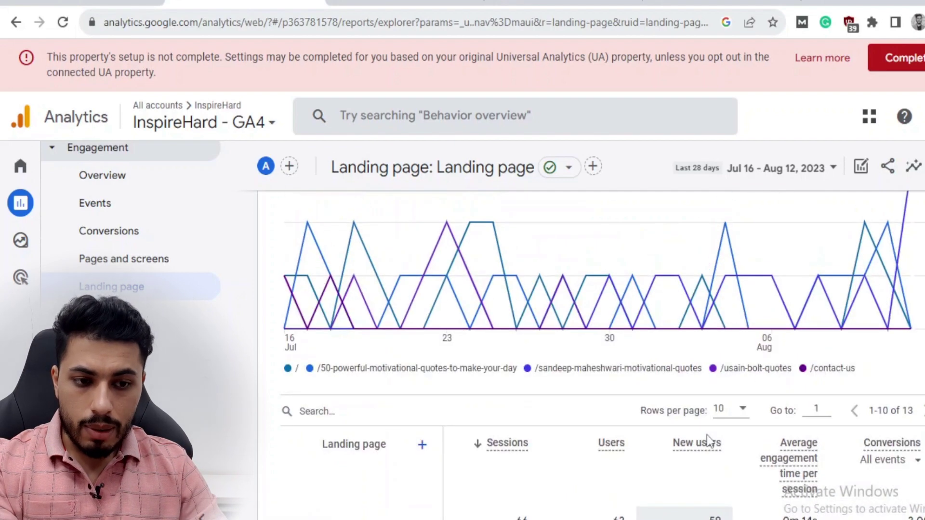
scroll(707, 436, "down", 5)
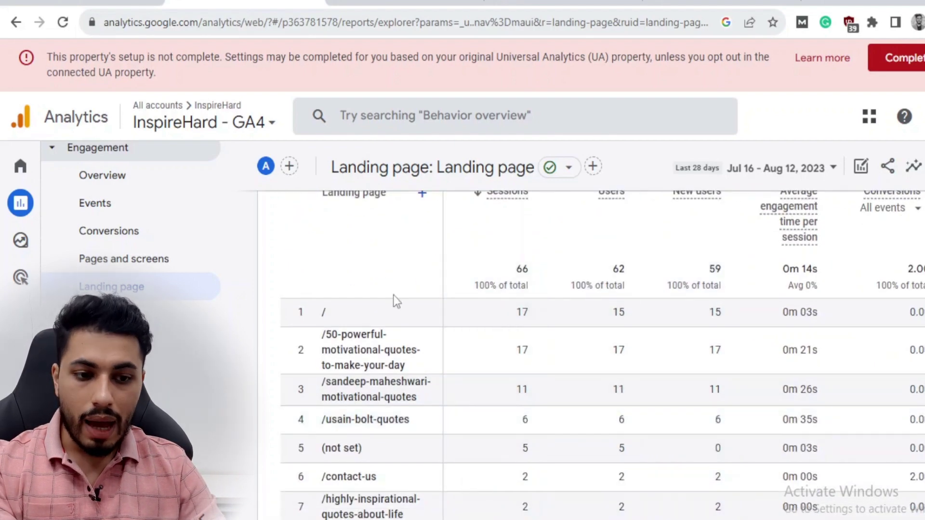
scroll(393, 296, "up", 2)
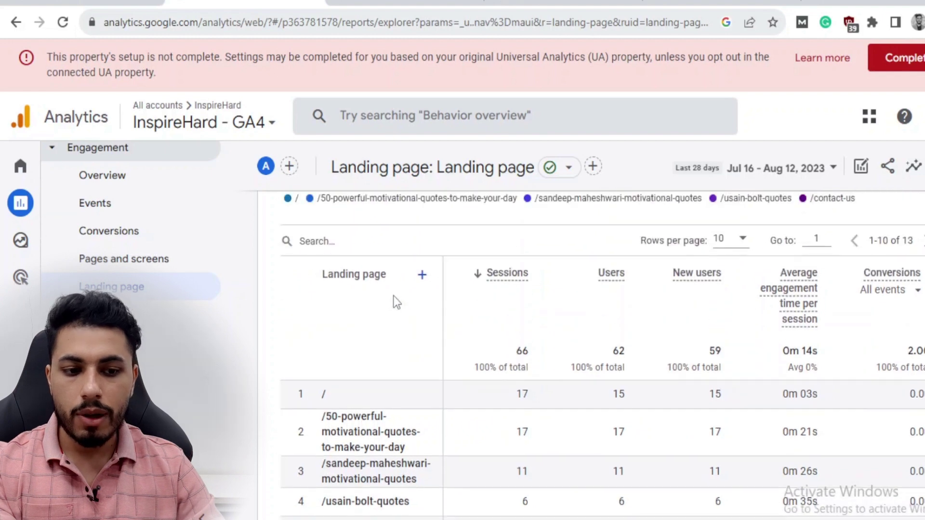
Check the secondary dimension choices for the Landing page table, including the Demographics group, without adding one.
left_click(423, 275)
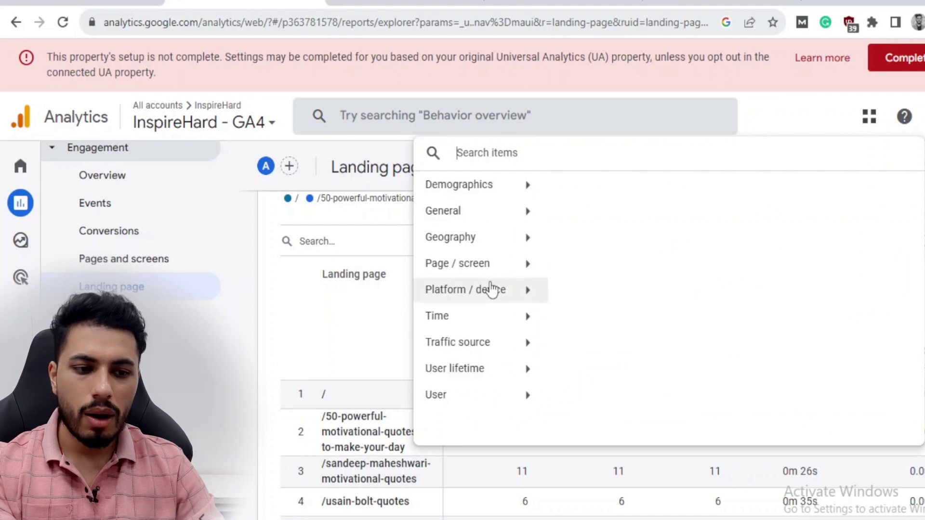
left_click(529, 186)
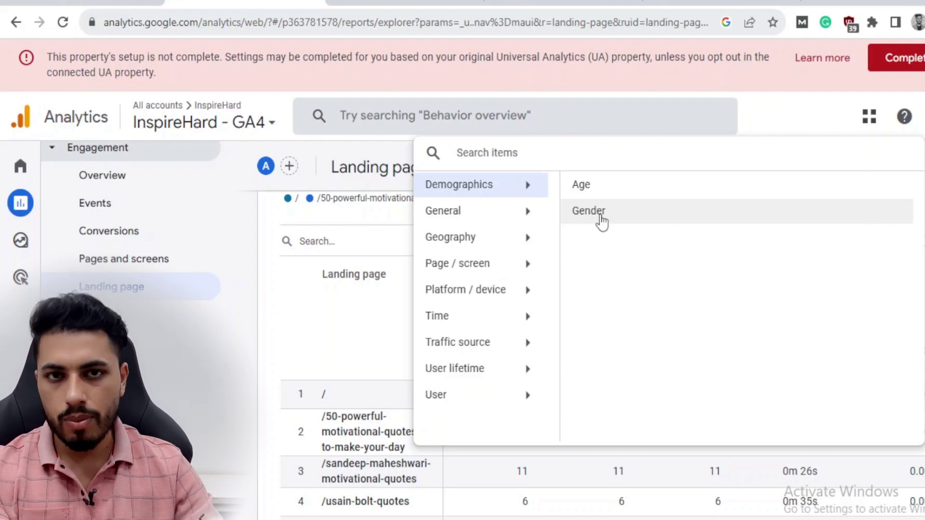
left_click(773, 118)
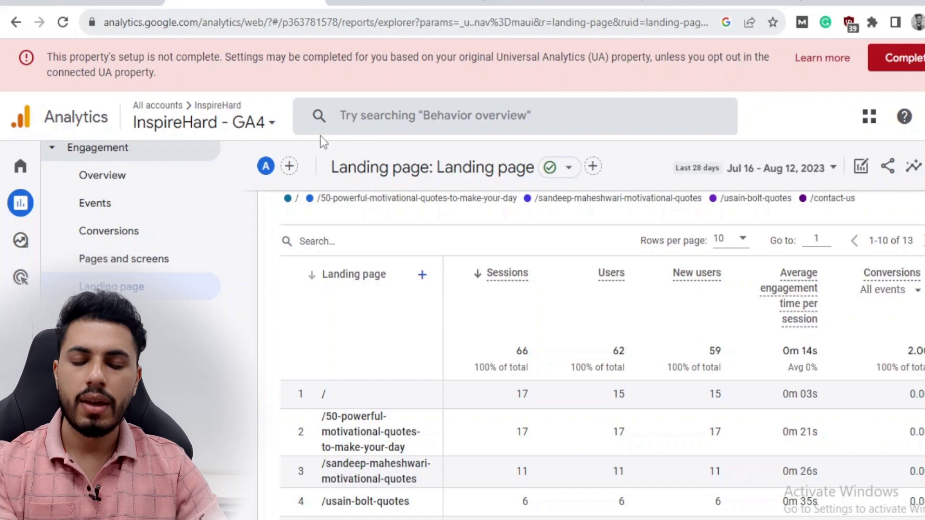
Review the Landing page table rows and bring up the report's file download formats from its sharing options.
scroll(127, 287, "up", 5)
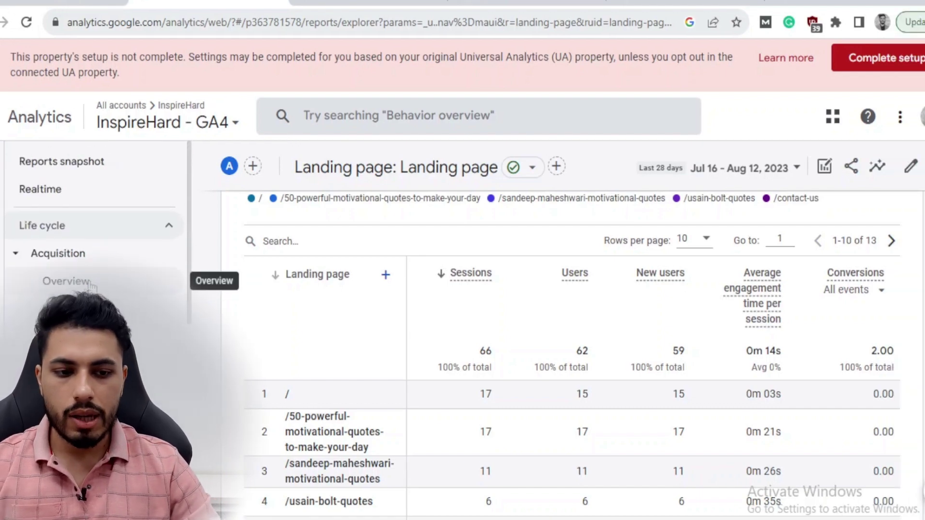
scroll(551, 244, "down", 5)
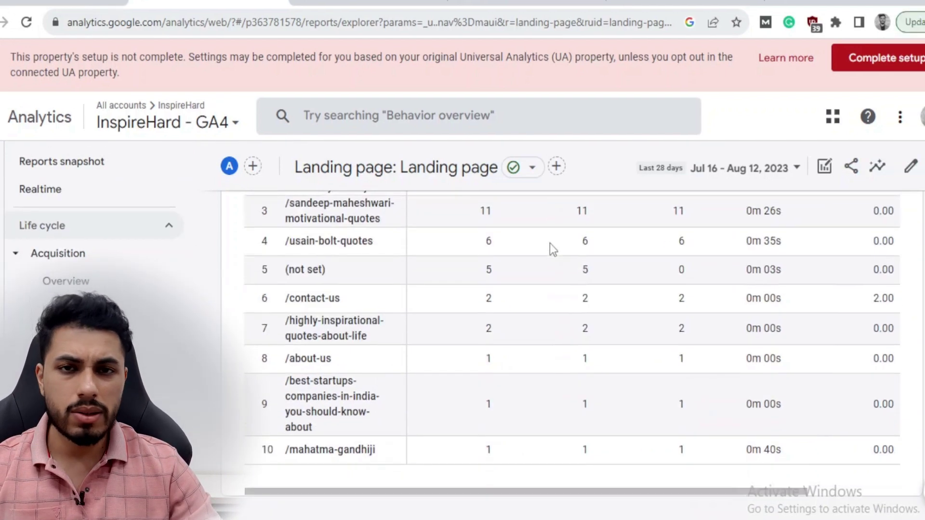
scroll(551, 244, "up", 12)
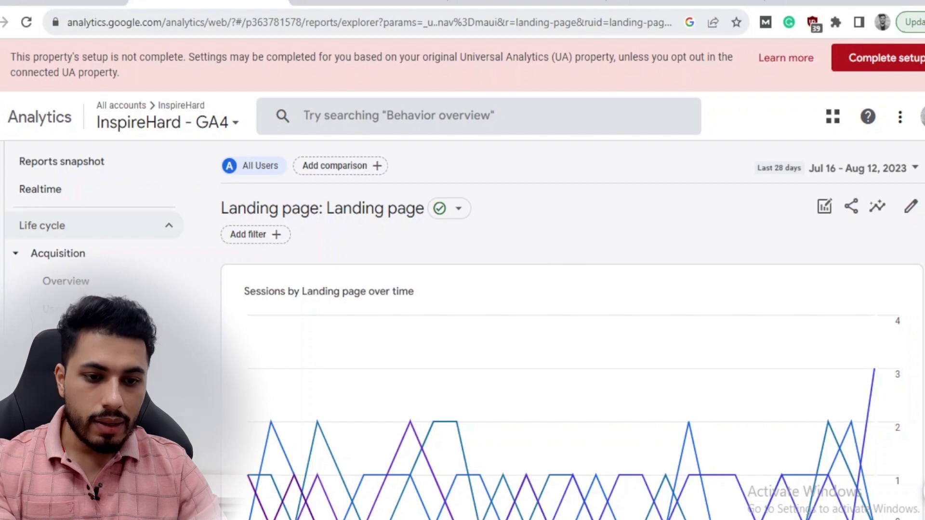
scroll(825, 353, "down", 5)
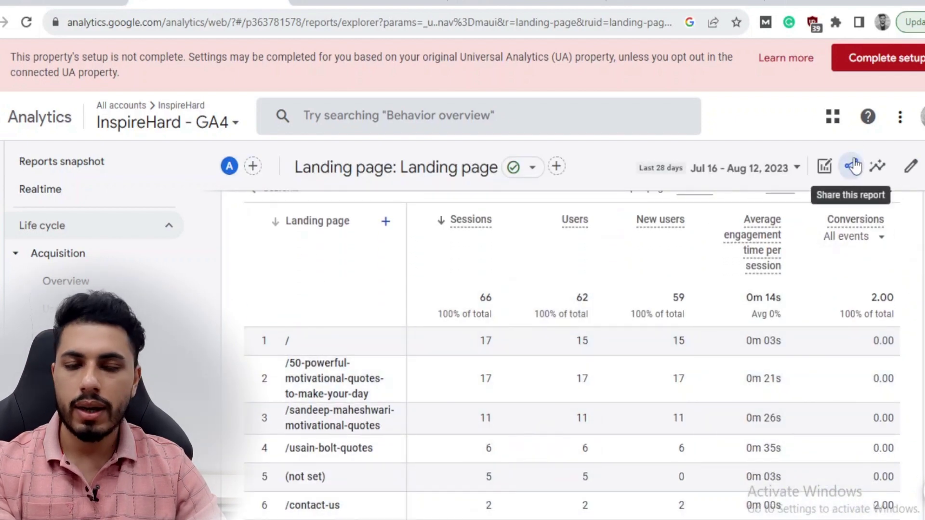
left_click(853, 166)
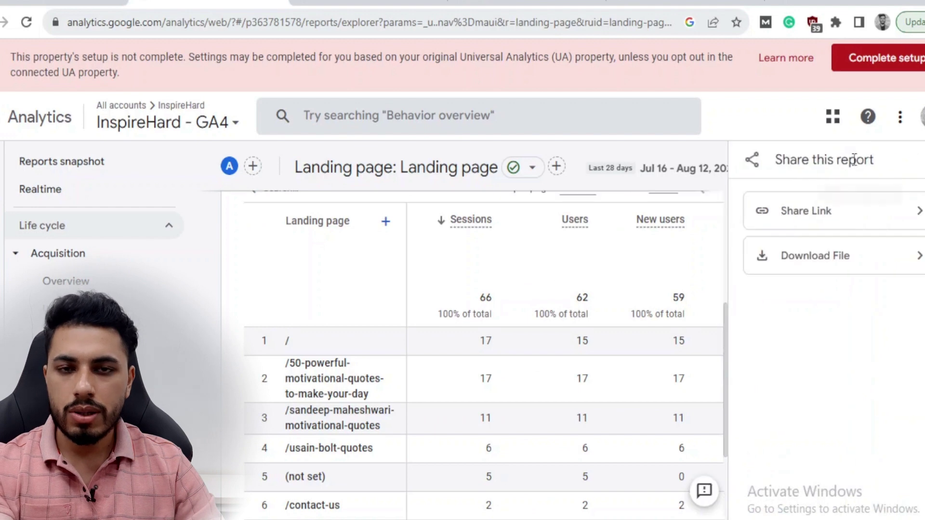
left_click(919, 256)
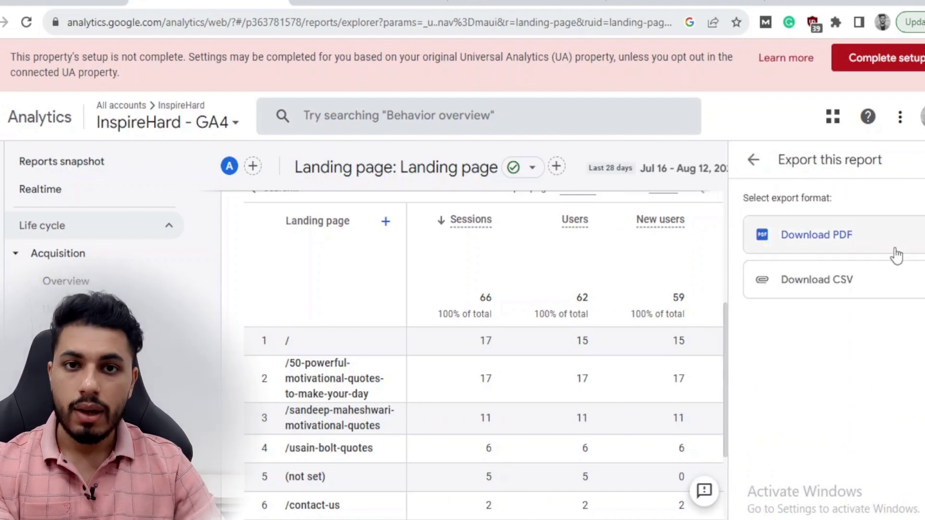
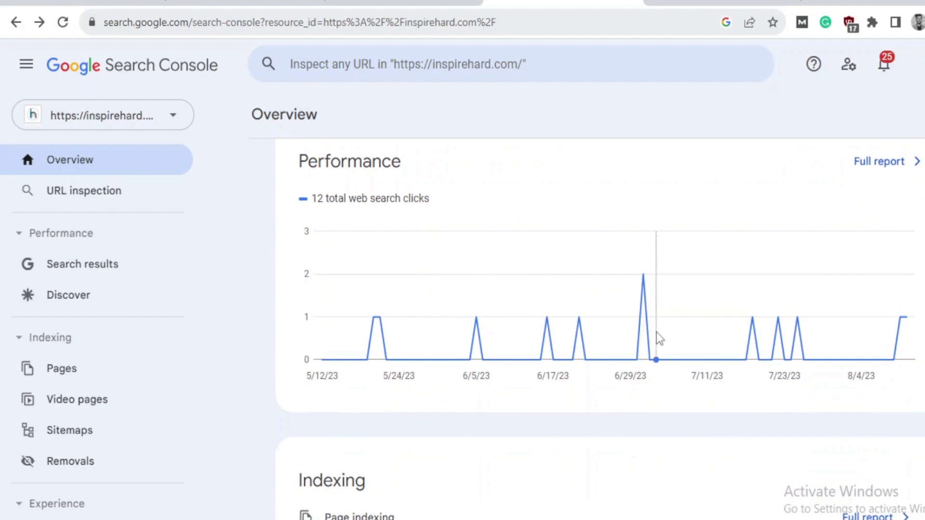
Switch to Google Search Console and examine the inspirehard.com overview's Performance, Indexing and Experience sections.
scroll(858, 313, "down", 3)
scroll(487, 311, "up", 5)
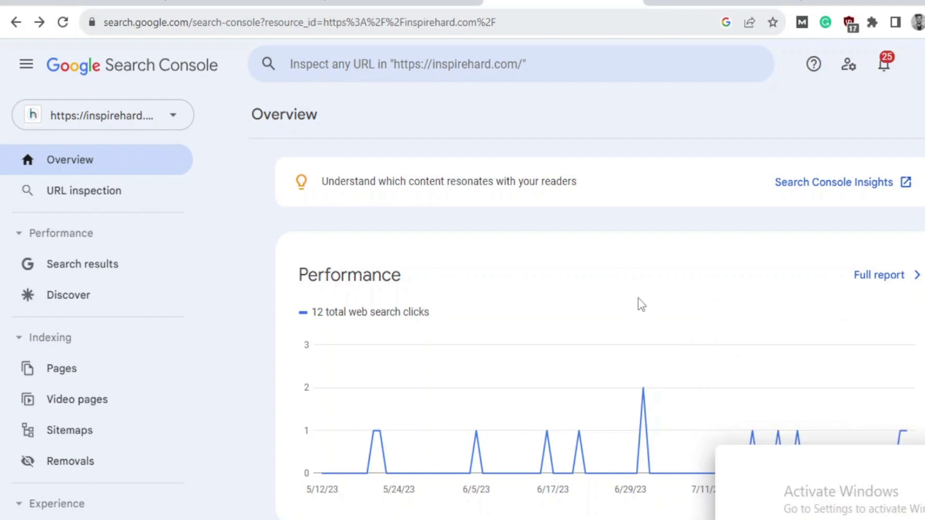
scroll(638, 298, "down", 5)
scroll(638, 299, "down", 3)
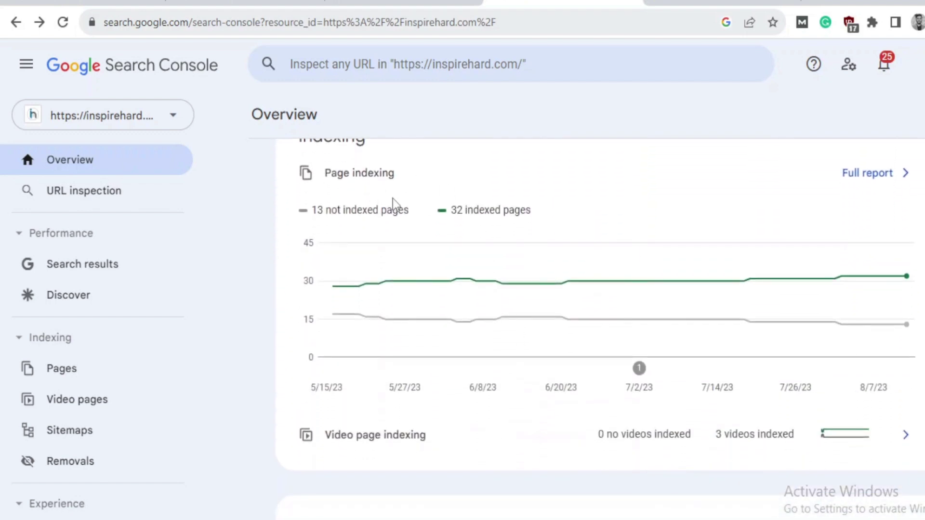
scroll(477, 331, "down", 2)
scroll(438, 265, "up", 2)
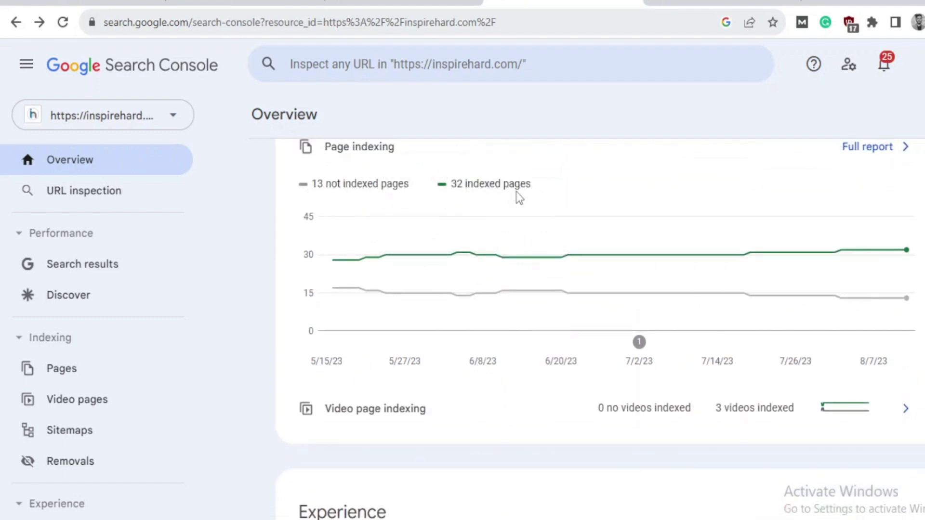
scroll(528, 295, "down", 2)
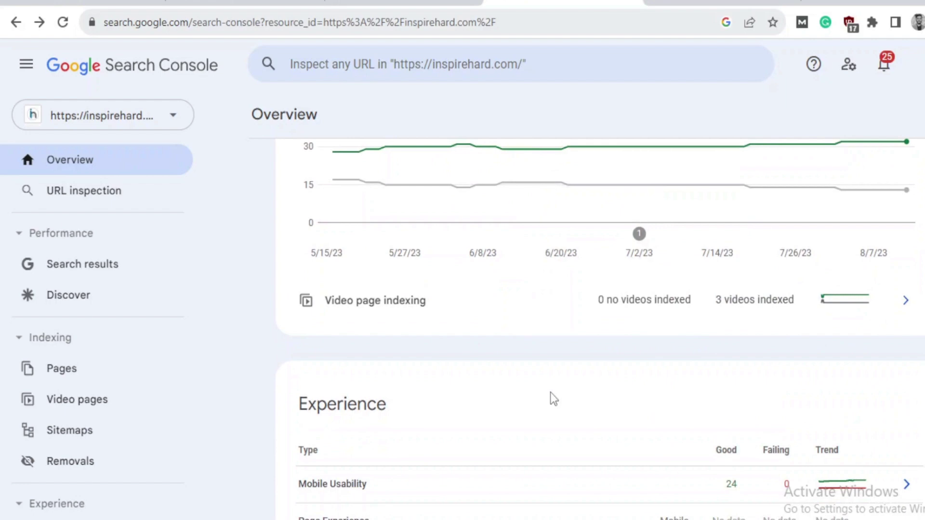
Examine the Experience and Enhancements sections of the inspirehard.com overview, including Mobile Usability, Core Web Vitals and Sitelinks searchbox.
scroll(550, 392, "down", 5)
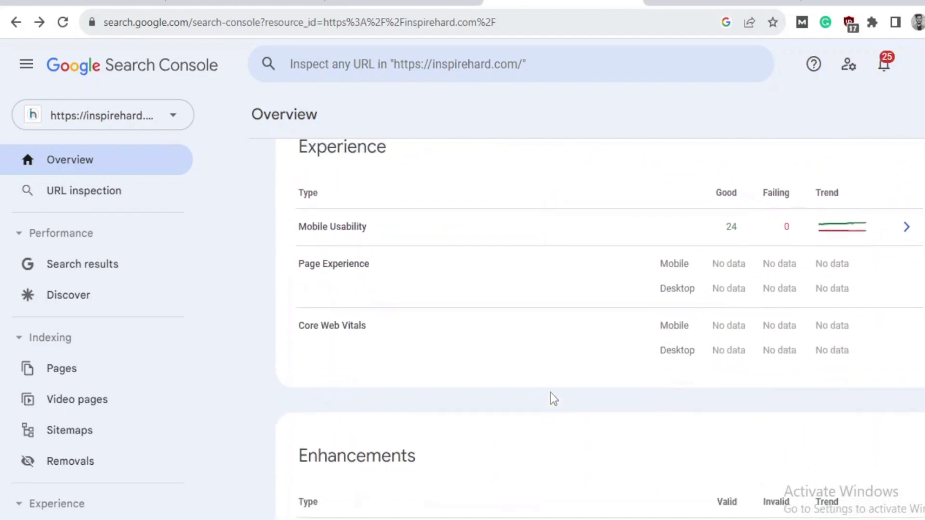
scroll(590, 197, "up", 1)
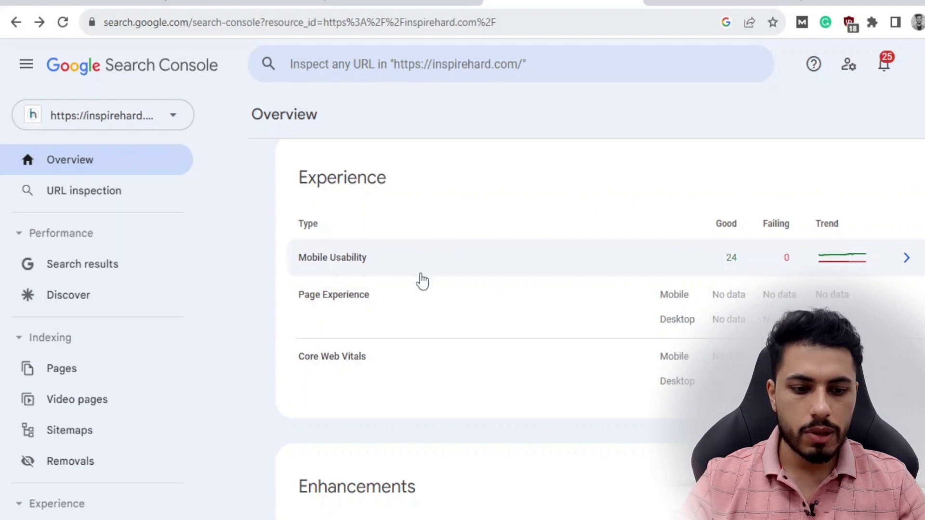
scroll(411, 330, "down", 2)
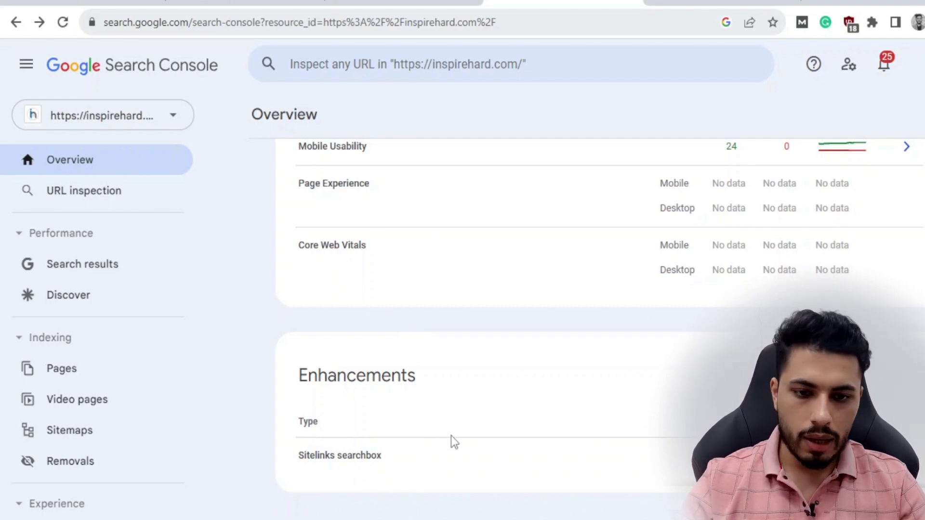
scroll(451, 435, "up", 10)
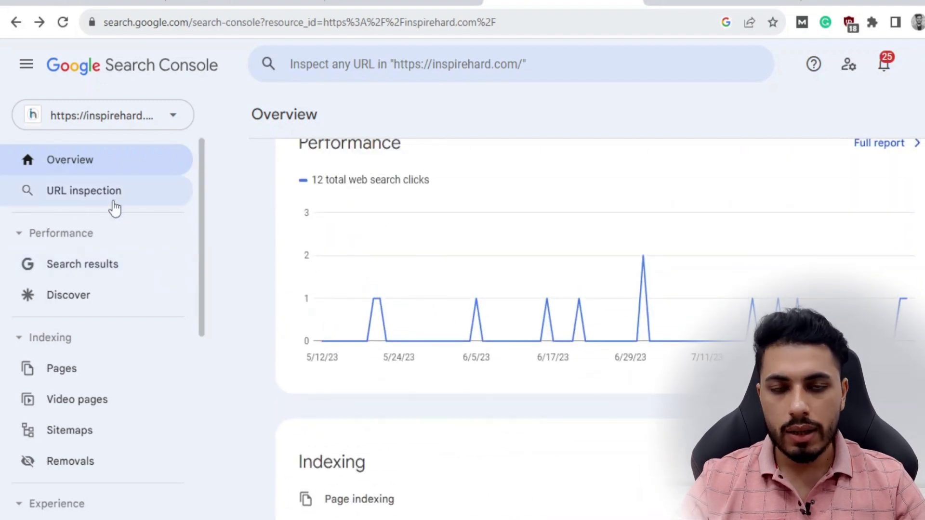
Open the Search results performance report and check its search type and date range filter options without changing them.
left_click(106, 264)
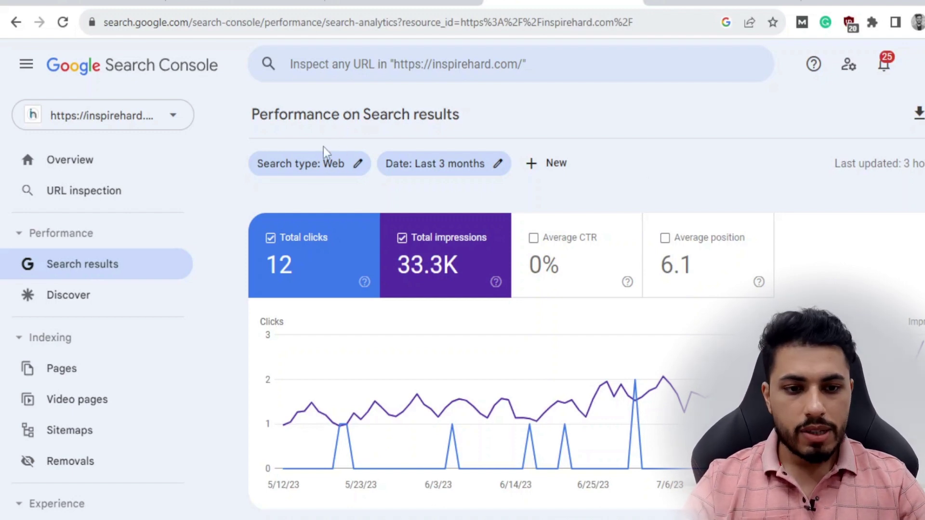
left_click(359, 163)
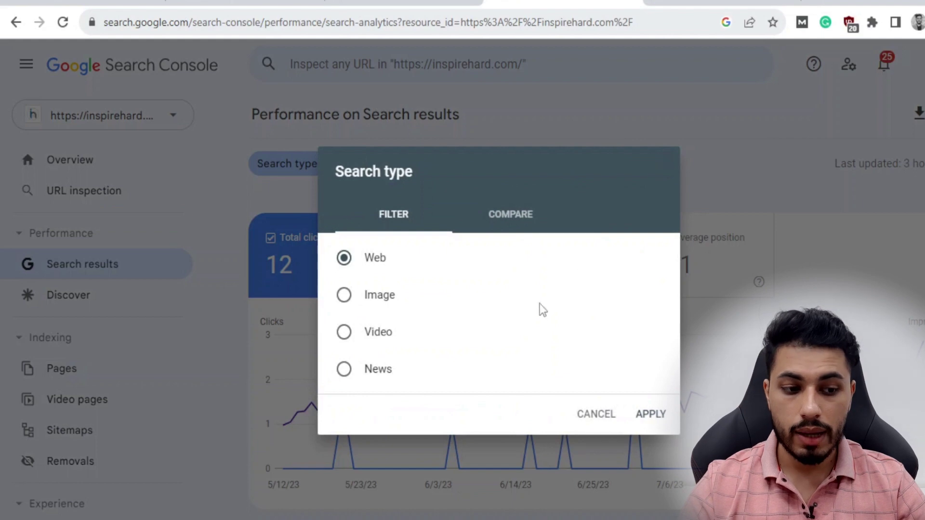
left_click(713, 100)
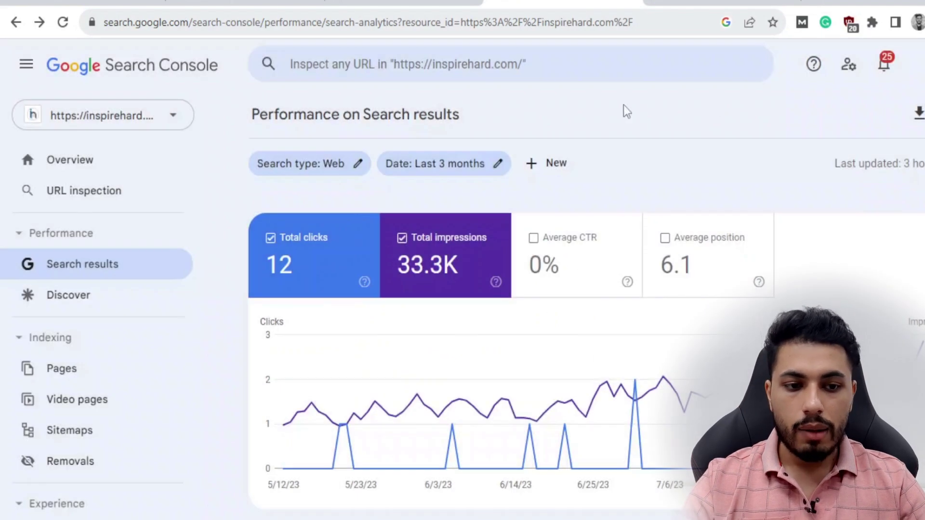
left_click(497, 164)
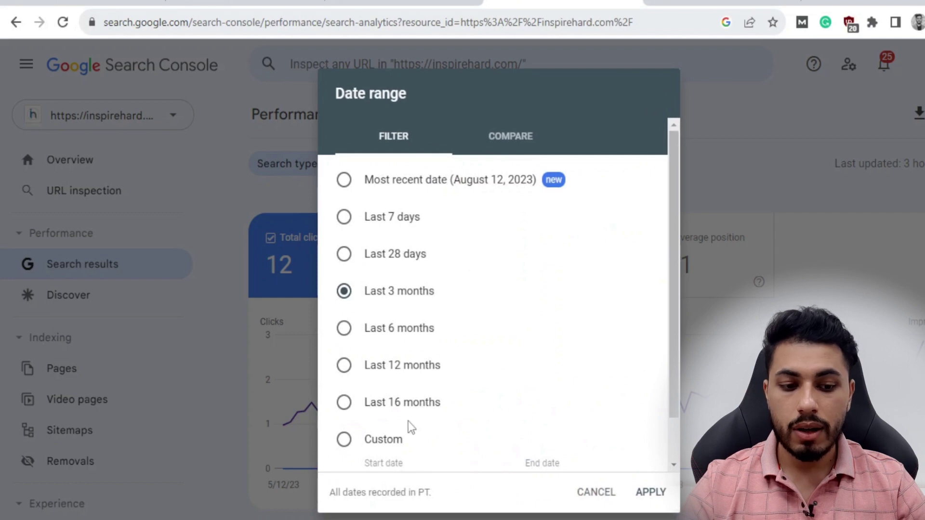
scroll(408, 421, "down", 1)
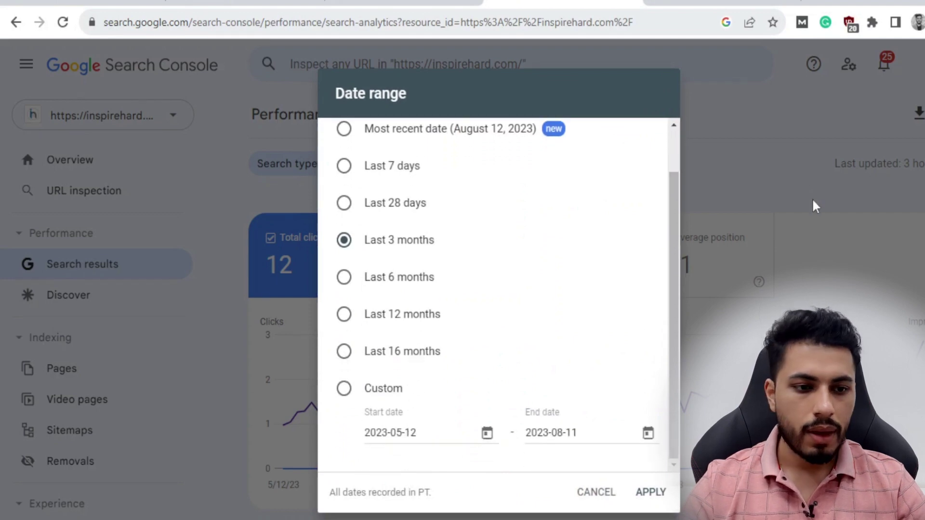
left_click(786, 156)
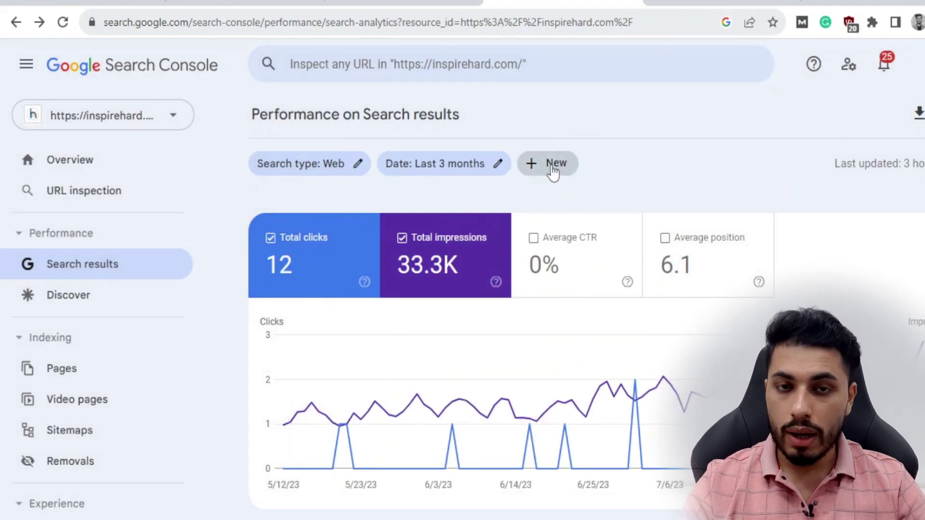
Check the additional filter dimensions for the Search results report and the Page filter's URL matching conditions without adding a filter.
left_click(552, 169)
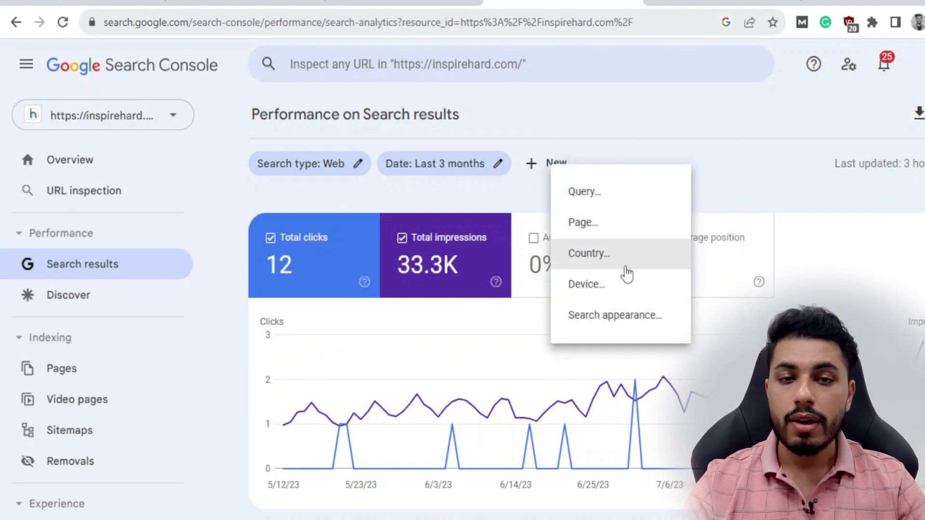
left_click(646, 238)
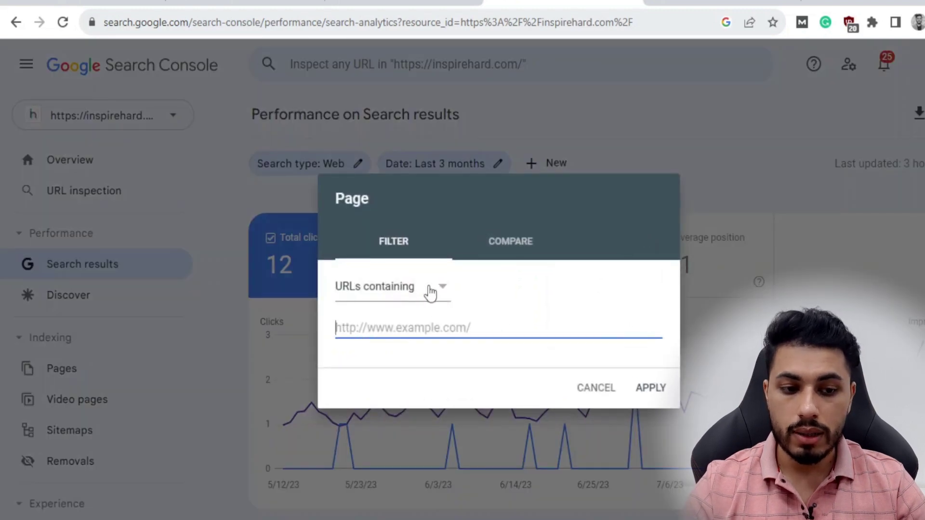
left_click(430, 291)
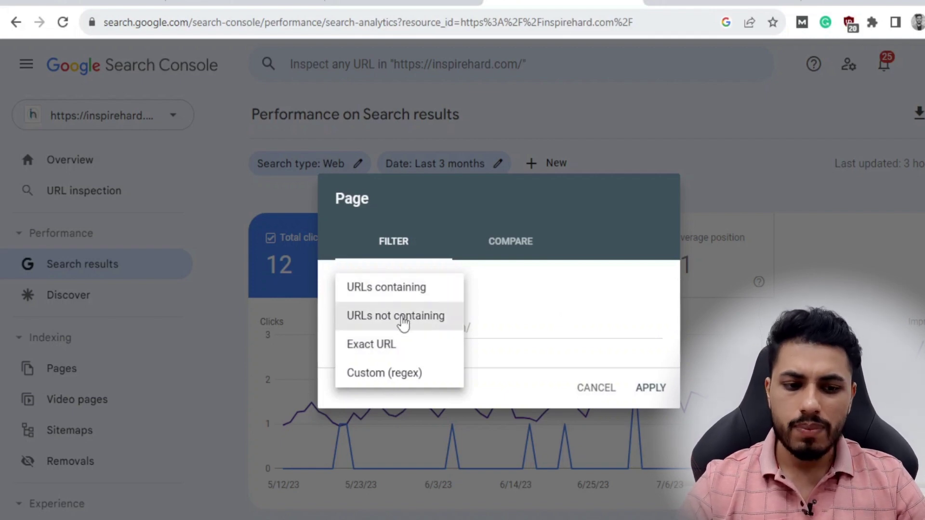
left_click(770, 189)
left_click(533, 163)
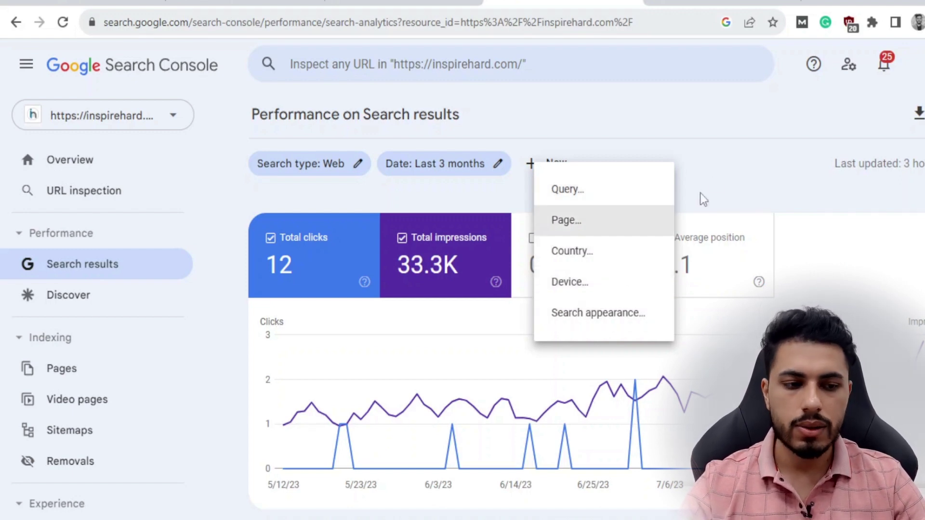
left_click(728, 163)
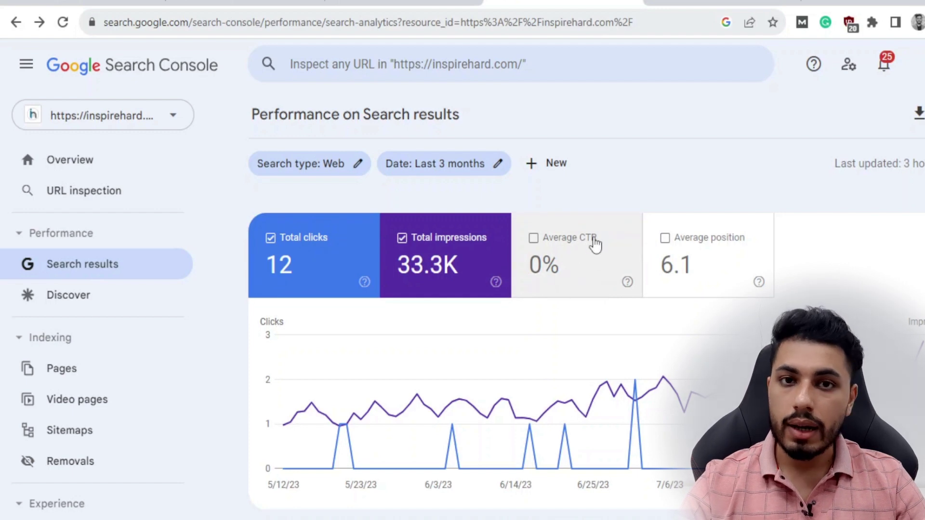
Add Average position to the performance chart and filter the report by the top query "sandeep maheshwari quotes".
left_click(715, 258)
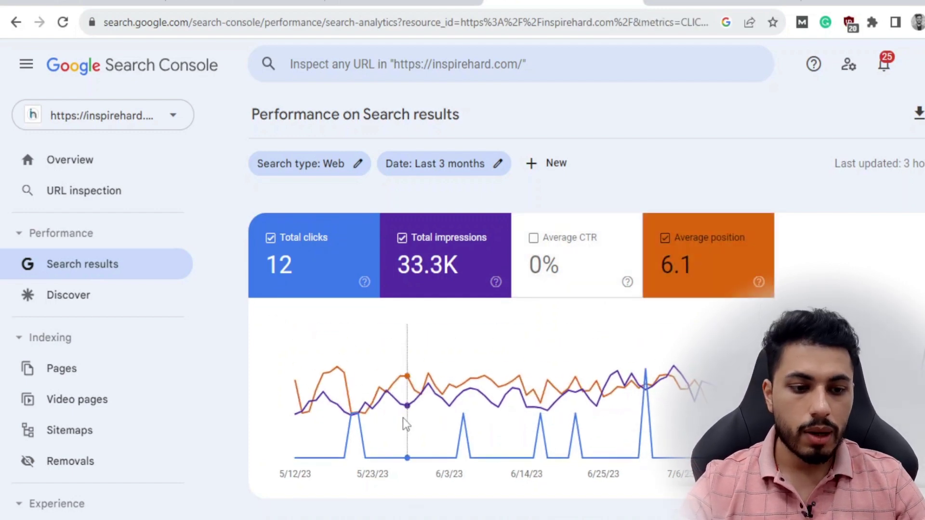
scroll(791, 414, "down", 5)
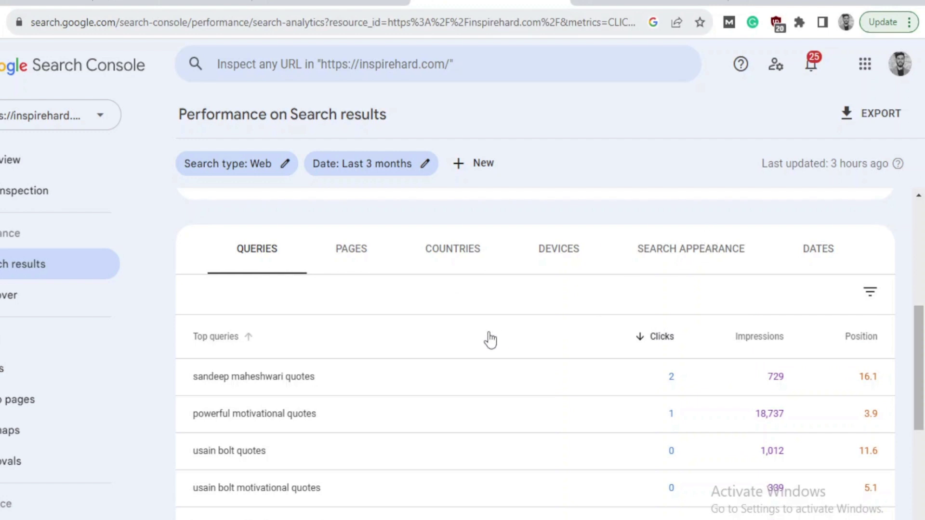
scroll(304, 409, "down", 2)
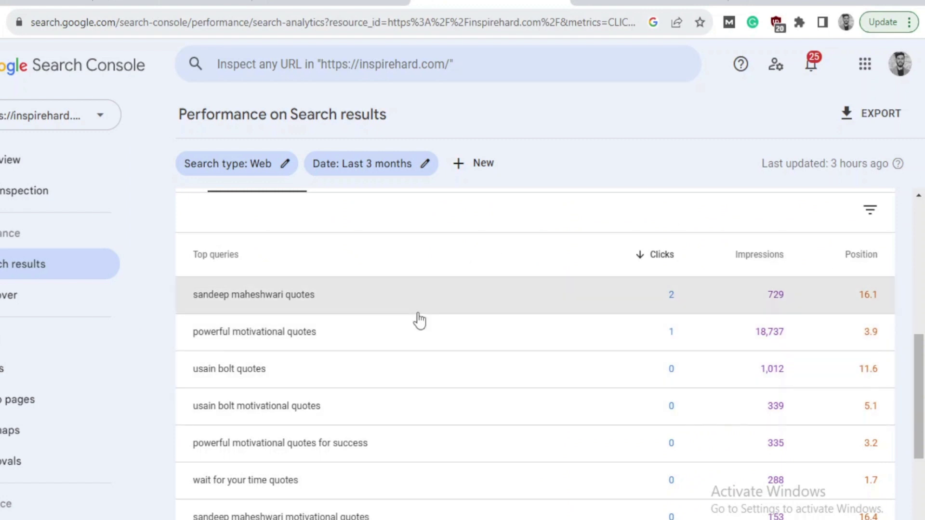
left_click(357, 311)
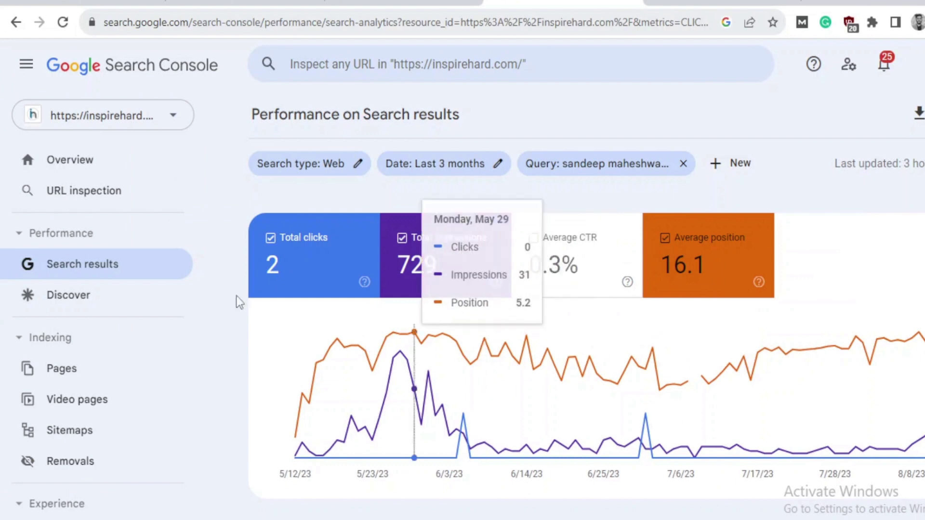
View the Page indexing report and the list of submitted sitemaps for inspirehard.com.
scroll(80, 356, "down", 1)
left_click(97, 330)
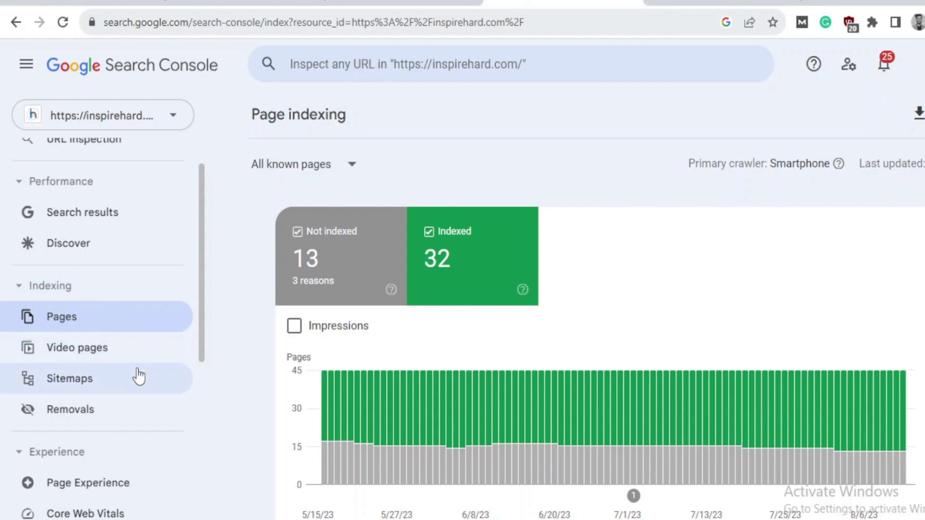
left_click(120, 389)
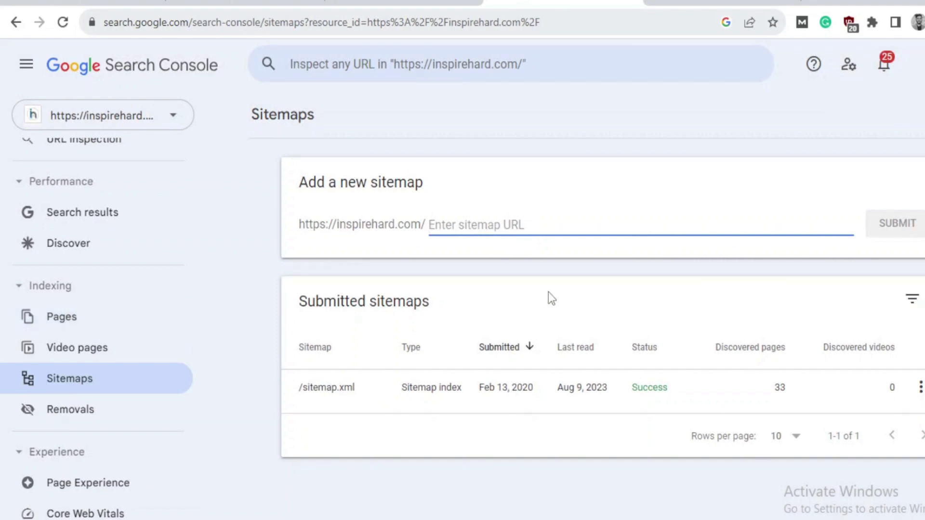
Return to the Page indexing report and examine its indexed-pages chart and the reasons why pages aren't indexed.
left_click(76, 324)
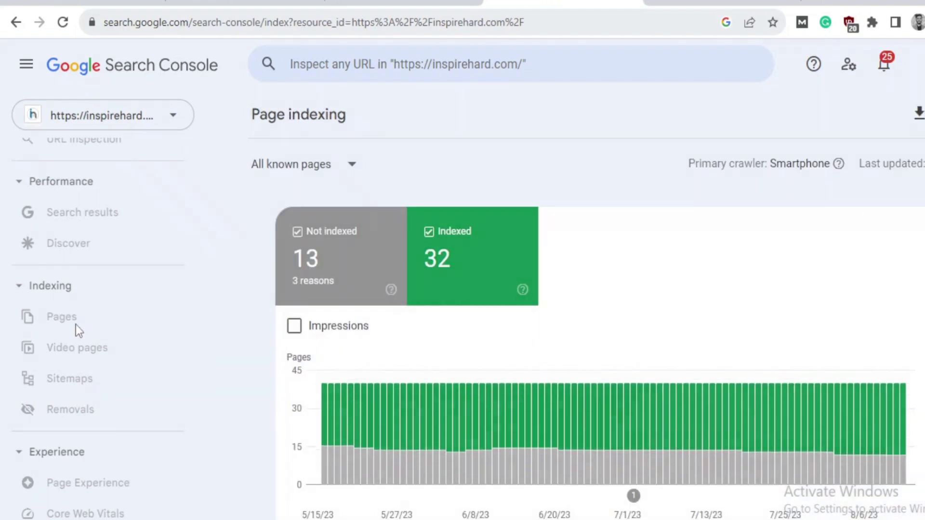
scroll(526, 307, "down", 6)
scroll(525, 307, "up", 5)
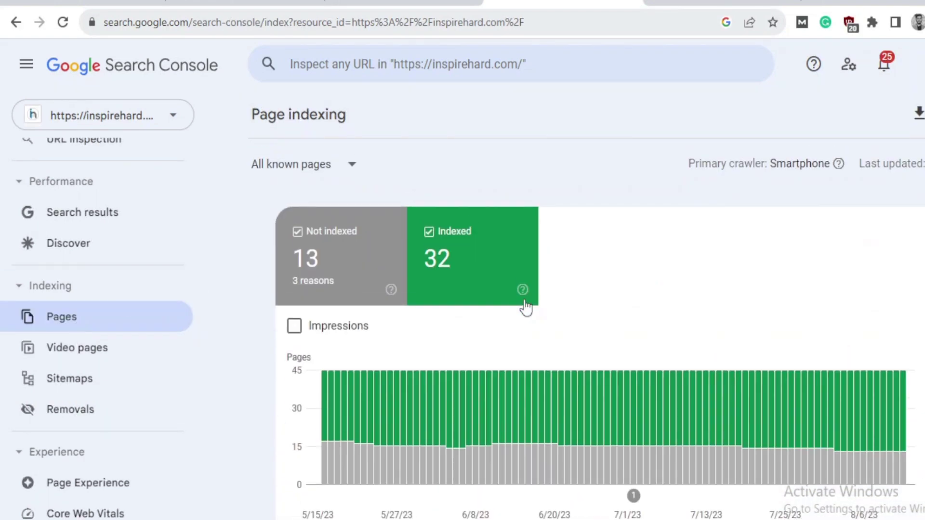
scroll(525, 307, "down", 4)
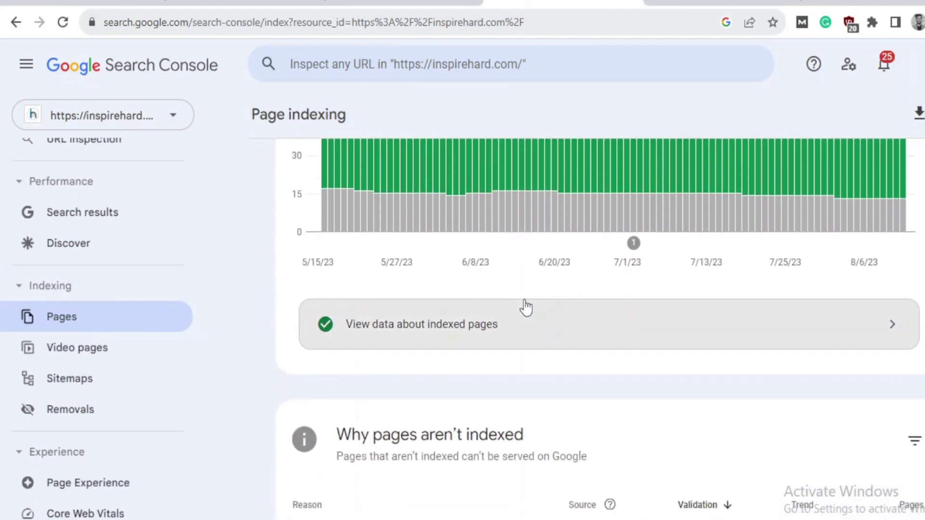
scroll(526, 306, "down", 2)
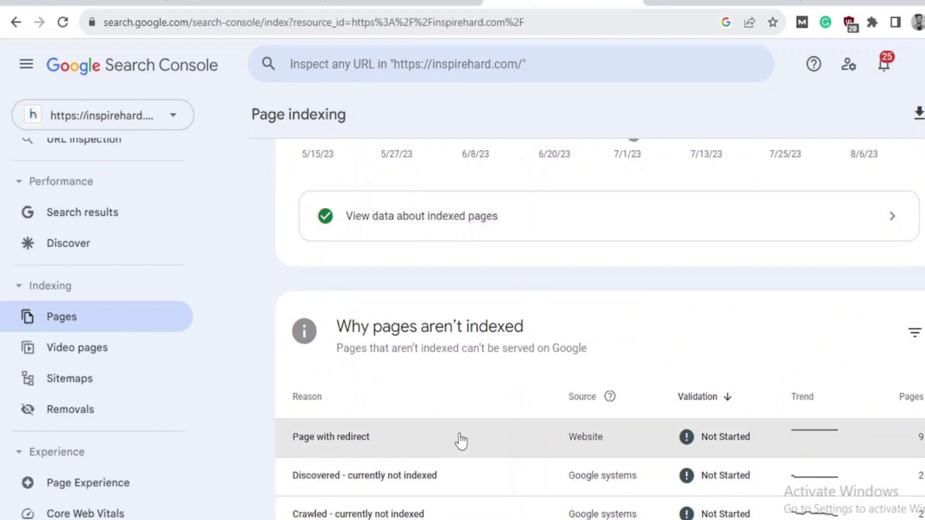
scroll(491, 432, "down", 2)
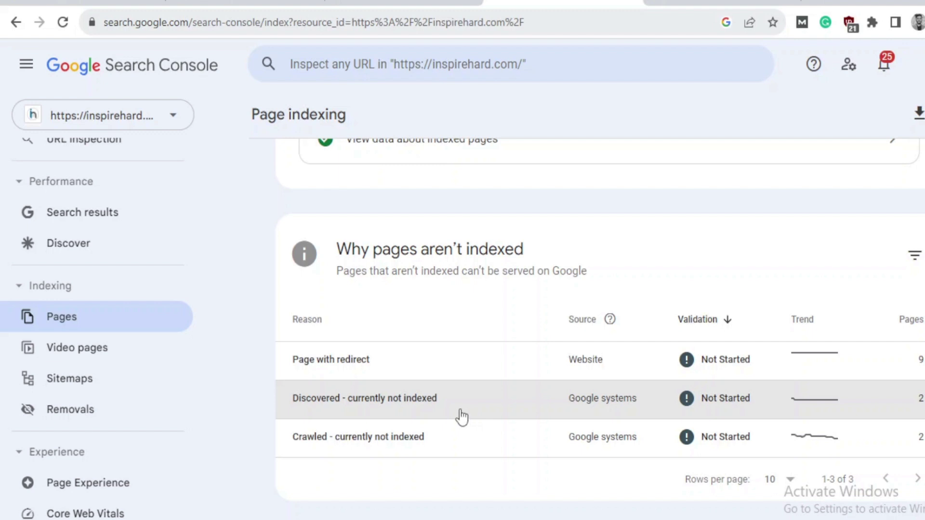
scroll(469, 321, "up", 3)
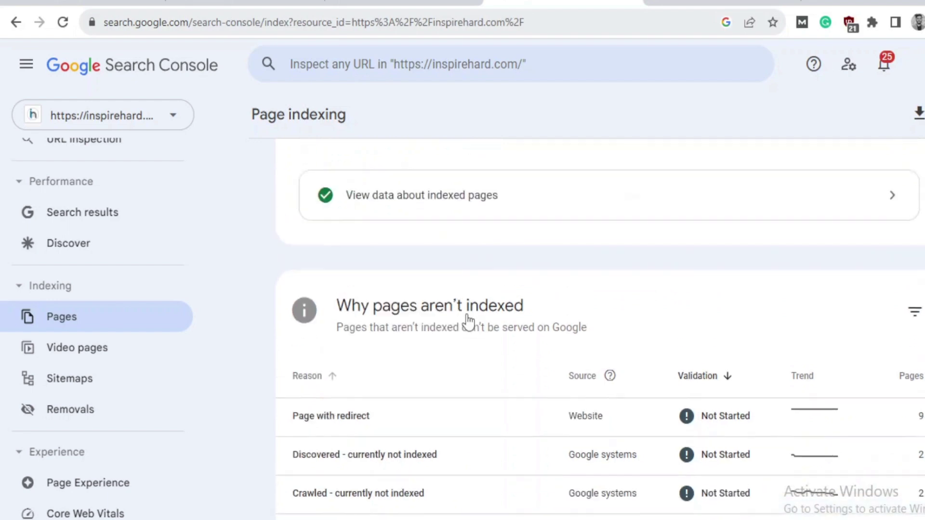
Review the Core Web Vitals report and the Page Experience overview for the site.
scroll(132, 424, "down", 5)
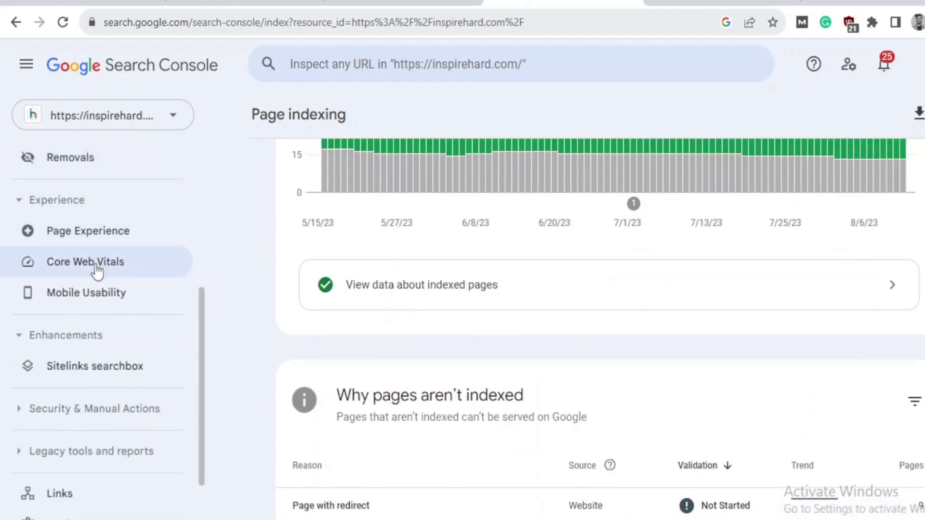
left_click(97, 268)
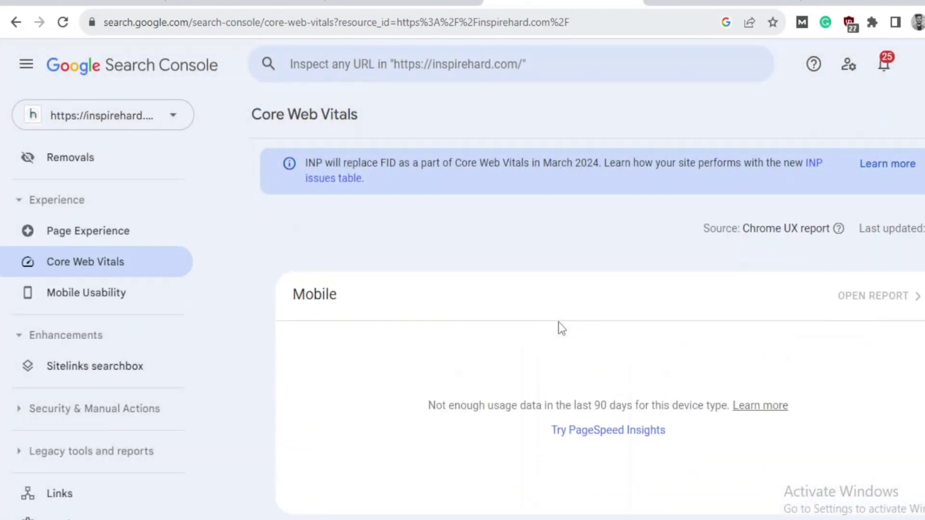
left_click(96, 238)
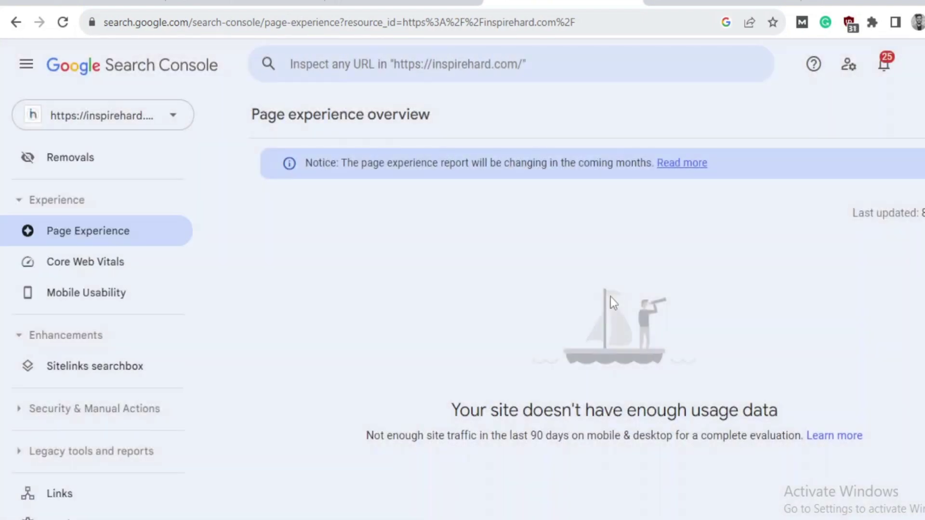
scroll(111, 365, "up", 1)
Open the Links report, examine the external and internal top linked pages and top linking sites, and return to the Overview.
scroll(112, 366, "down", 3)
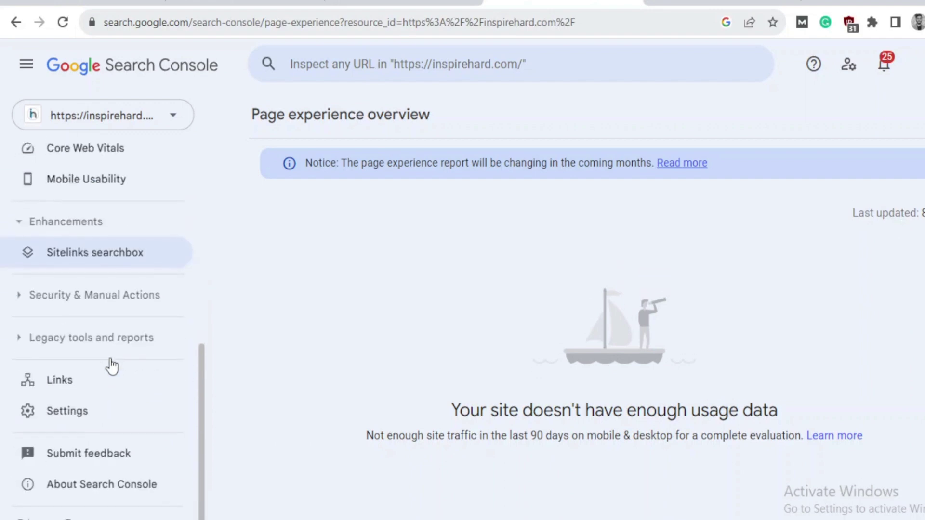
left_click(74, 385)
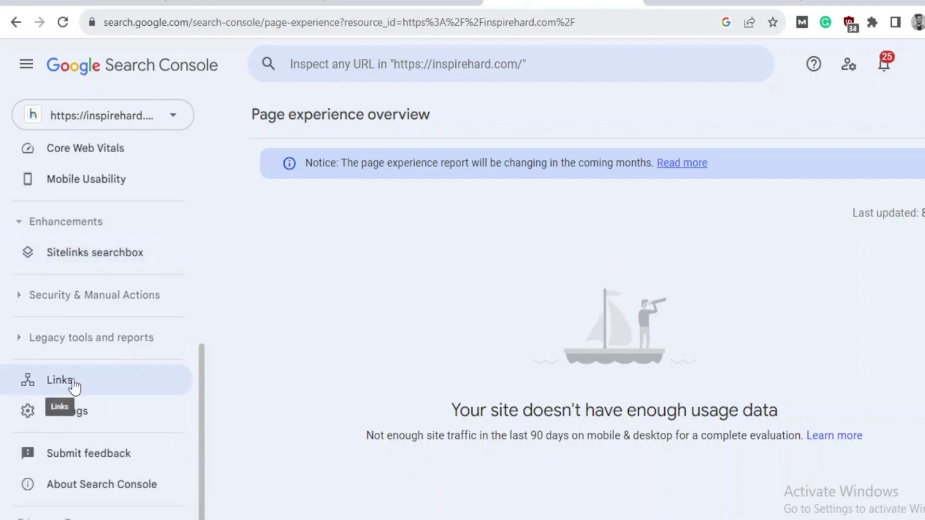
left_click(74, 382)
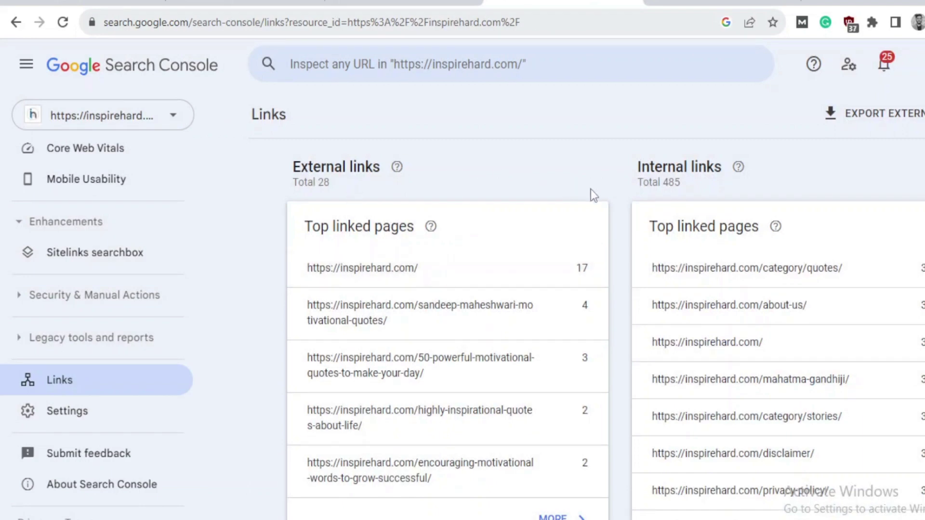
scroll(616, 206, "down", 8)
scroll(616, 206, "up", 10)
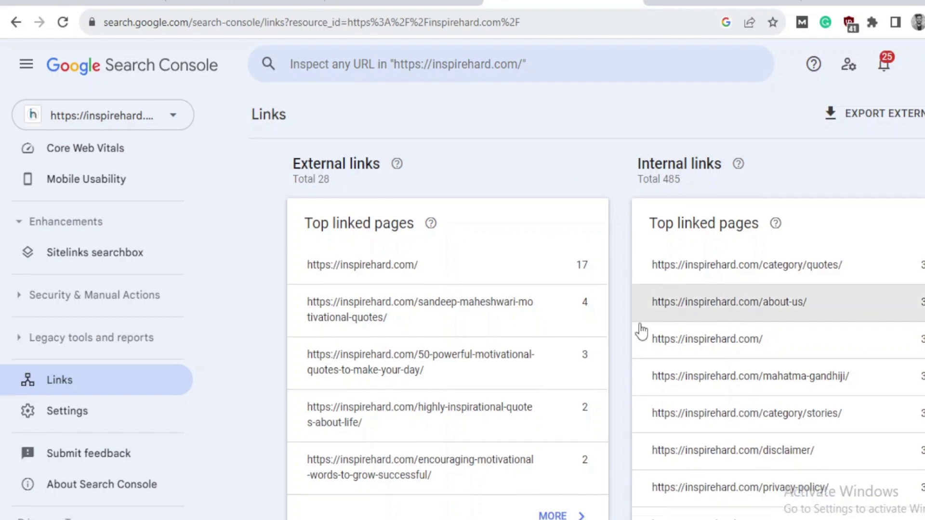
scroll(640, 328, "down", 5)
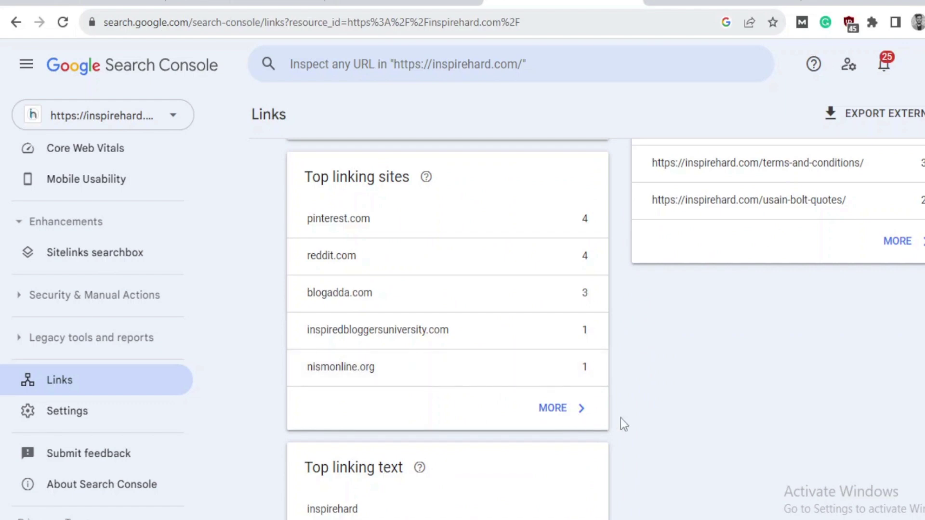
scroll(622, 425, "up", 5)
scroll(113, 184, "up", 8)
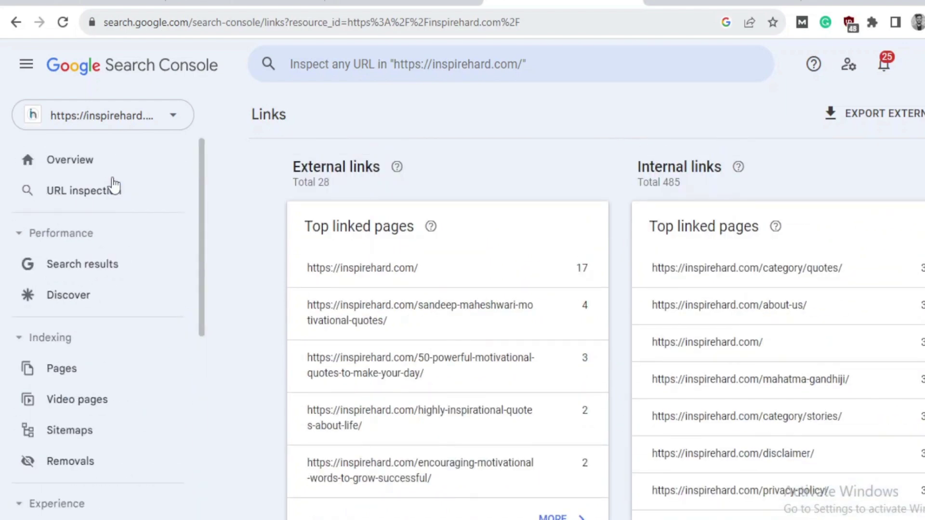
left_click(80, 160)
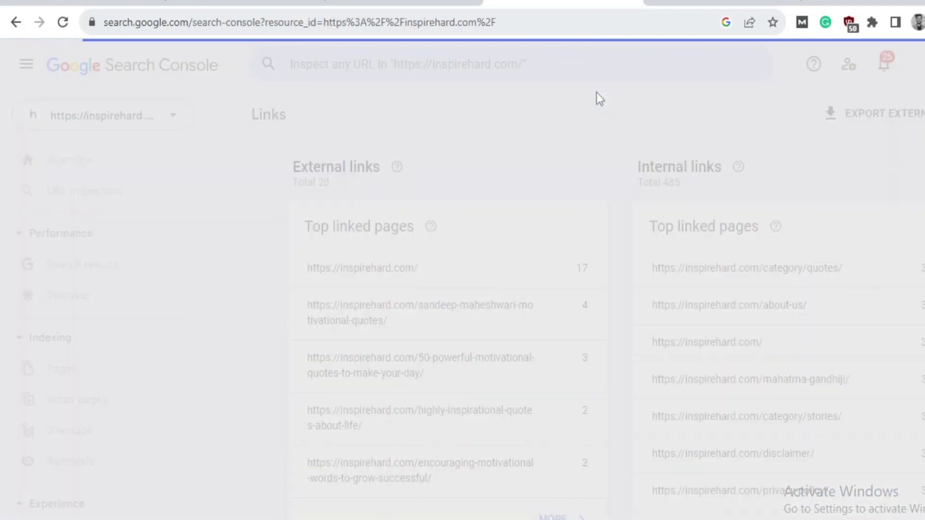